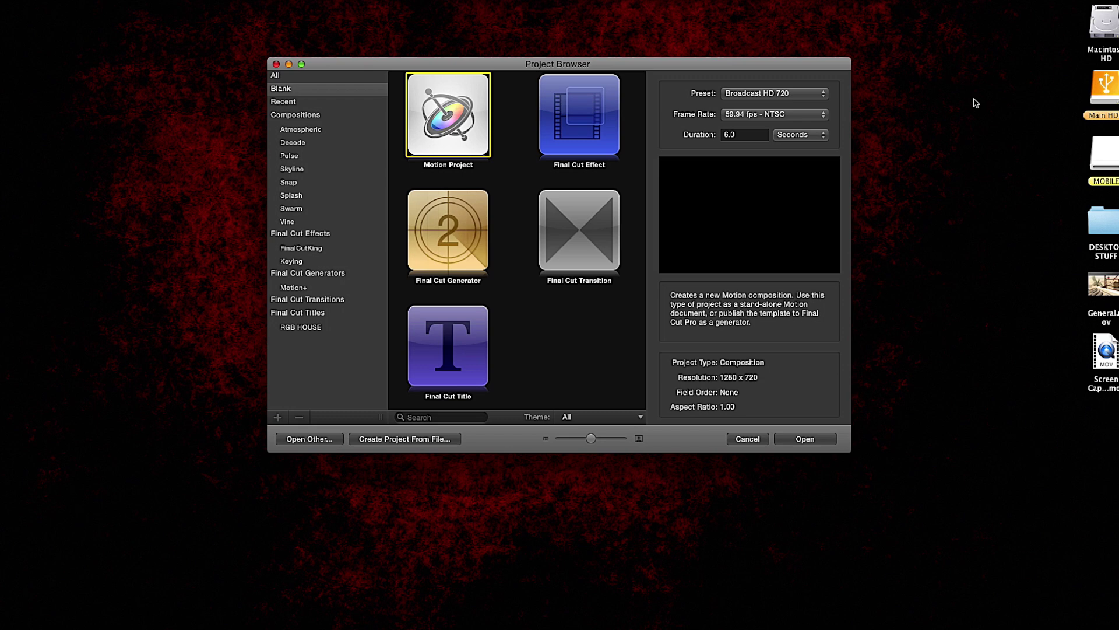
Step: Choose a Broadcast HD 720 Motion Project at 30 fps and select its duration value
left_click(827, 114)
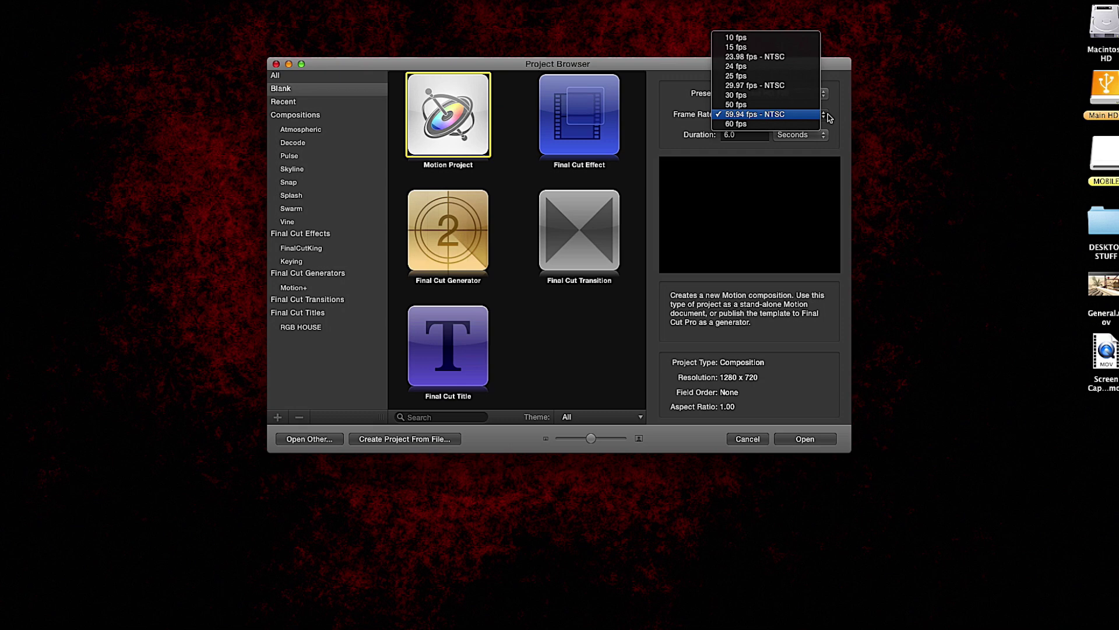
left_click(803, 96)
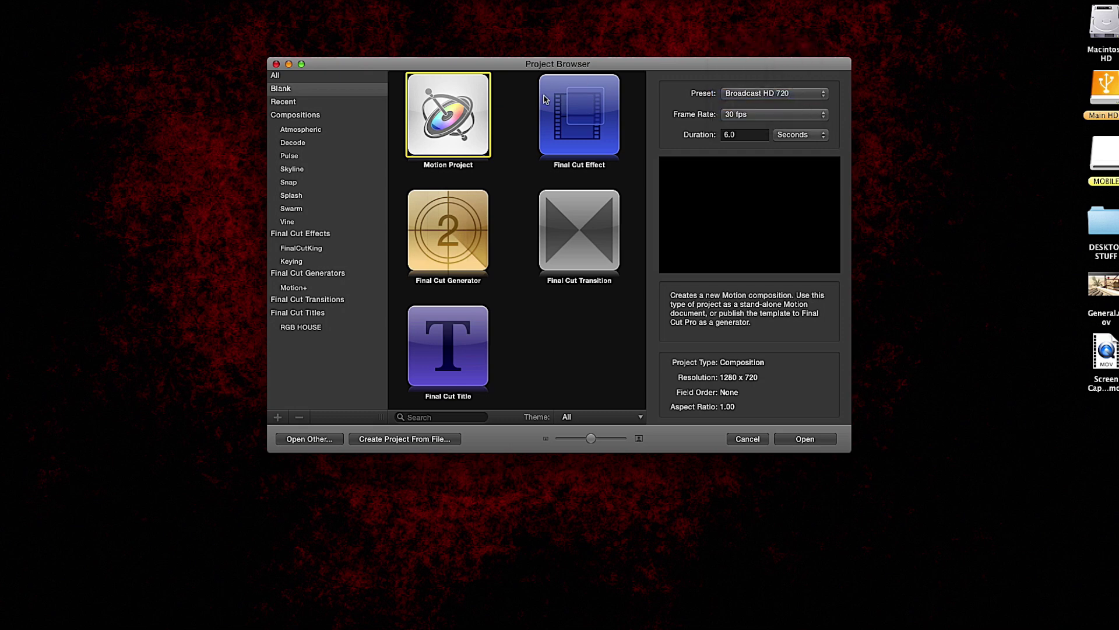
double_click(749, 135)
Step: Create the project, fit the canvas in the viewer, and import General.mov
left_click(805, 439)
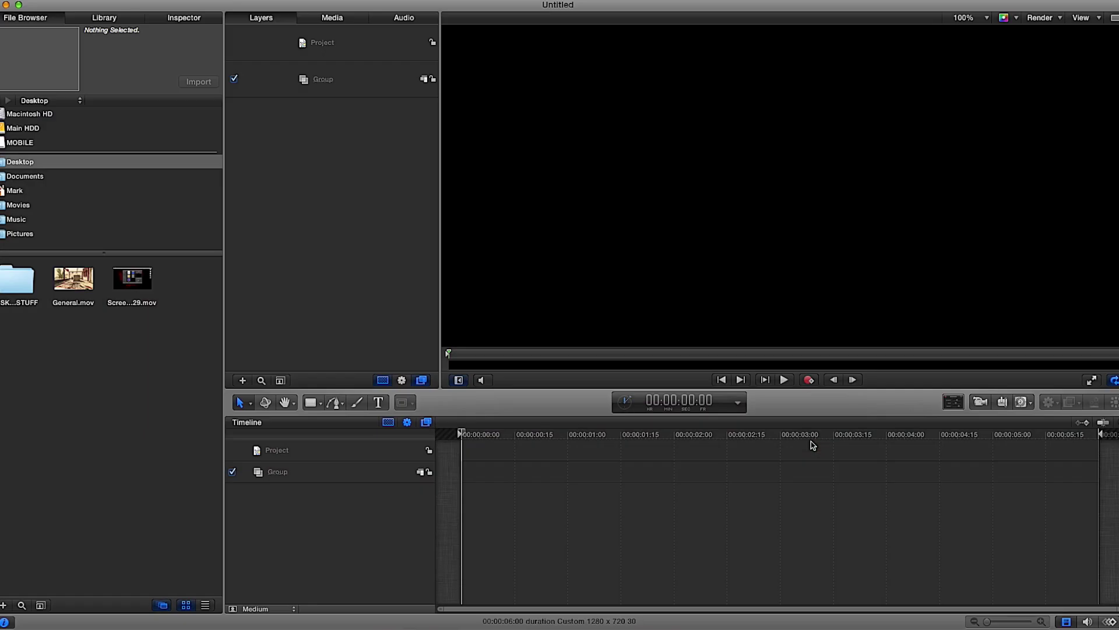
left_click(988, 20)
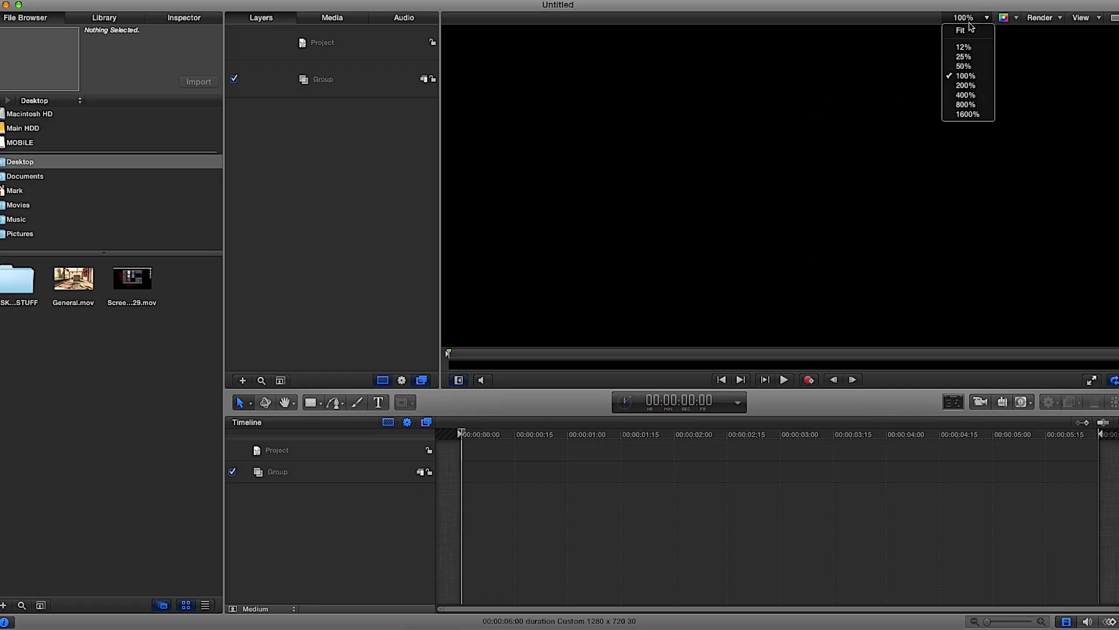
left_click(968, 32)
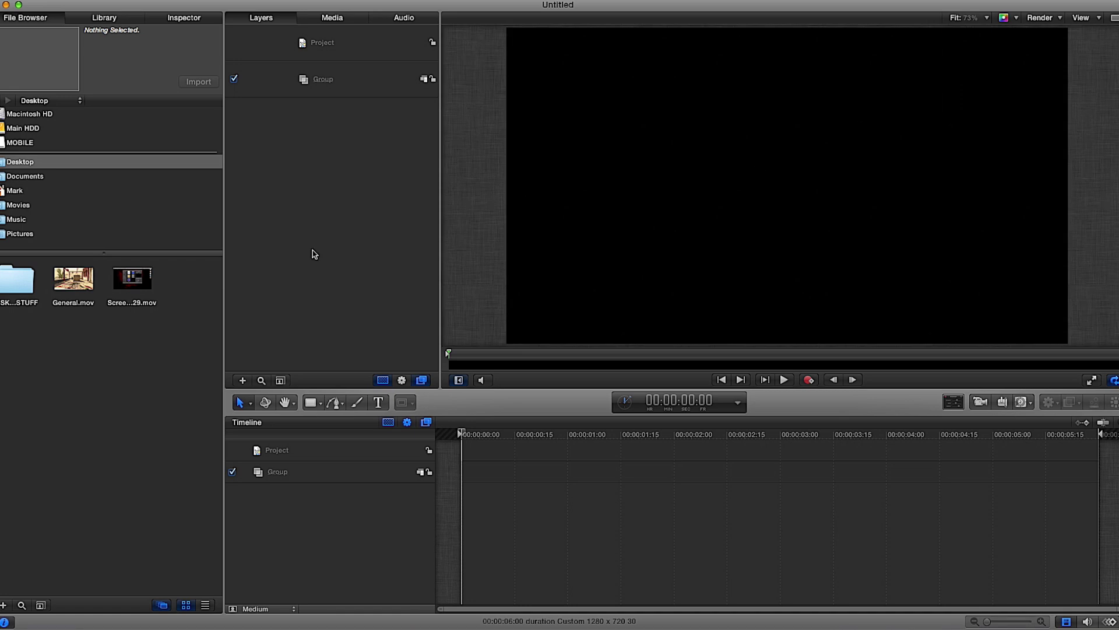
left_click(74, 293)
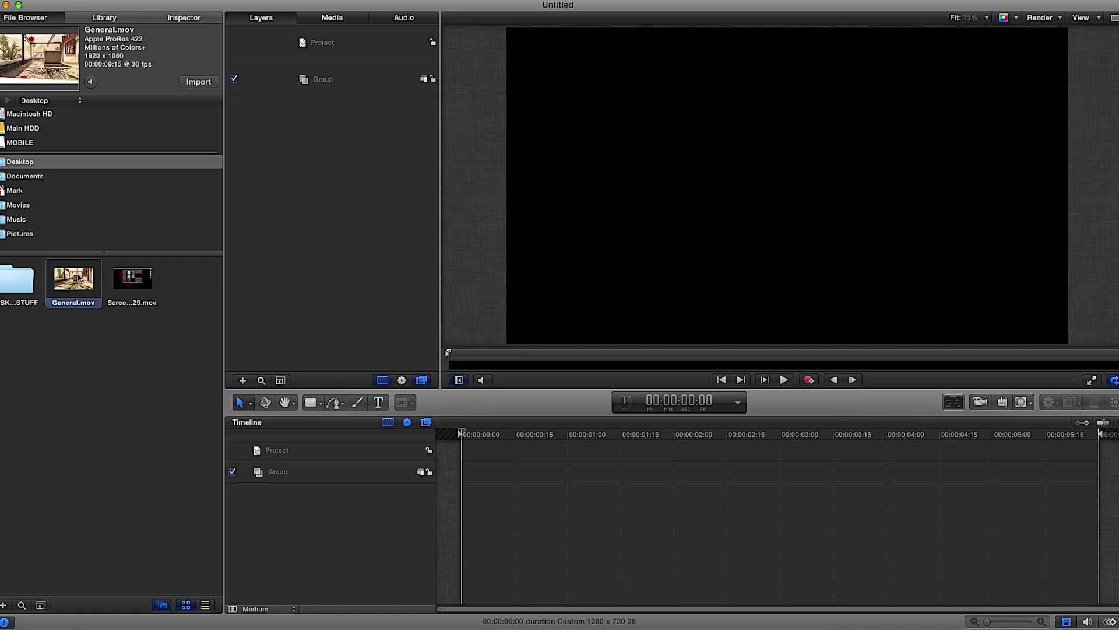
left_click(198, 82)
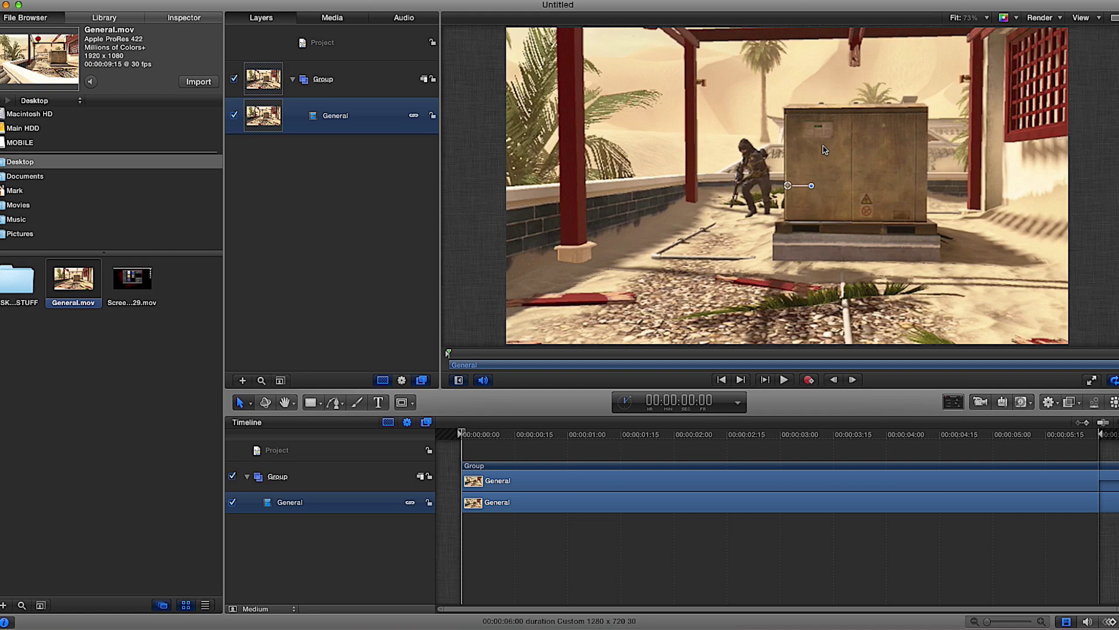
key("shift+Right")
key("shift+Right")
key("shift+Right")
left_click_drag(846, 162, 811, 158)
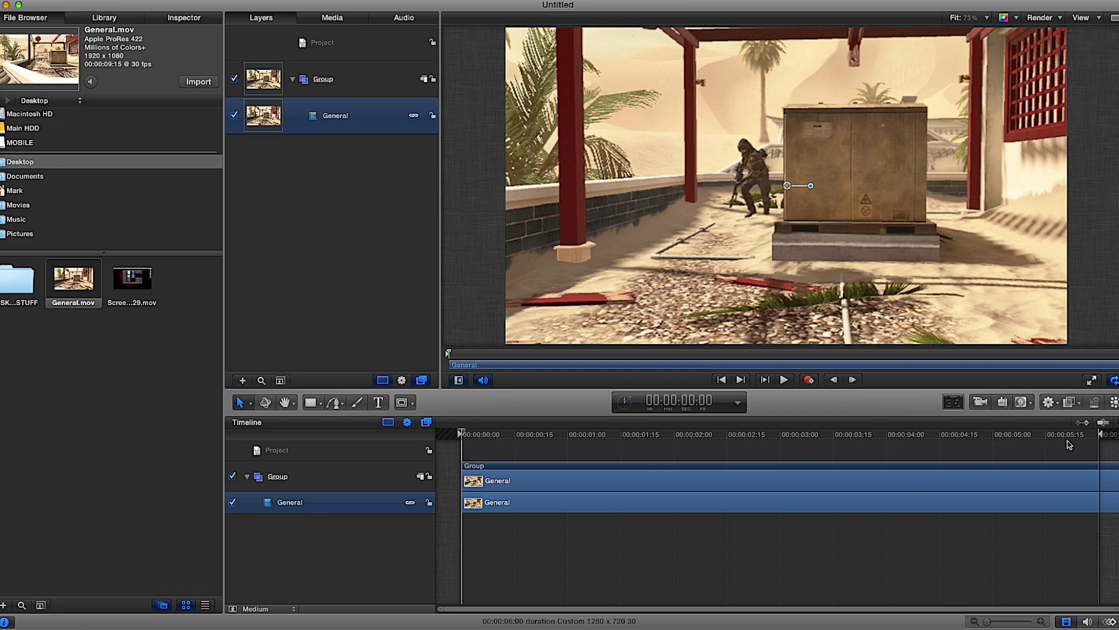
left_click_drag(462, 434, 1004, 418)
mouse_move(1004, 418)
left_mouse_down()
mouse_move(965, 431)
mouse_move(461, 435)
left_mouse_up()
Step: Draw a text box over the footage with '13TH' and 'EDITS' on two lines
left_click(378, 401)
left_click_drag(595, 204, 780, 273)
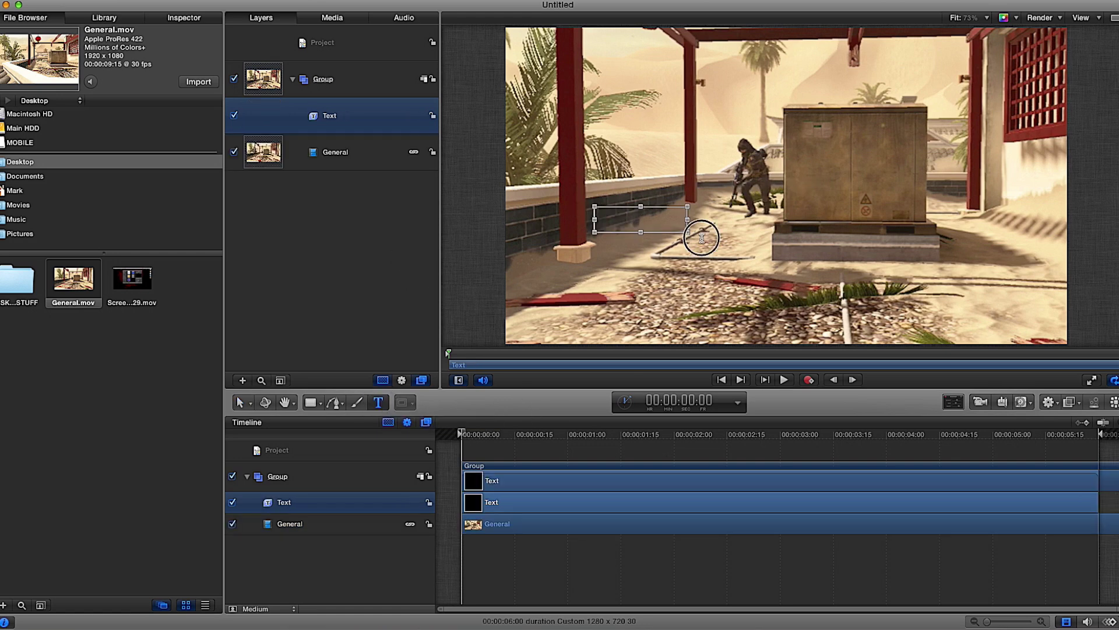
type("13")
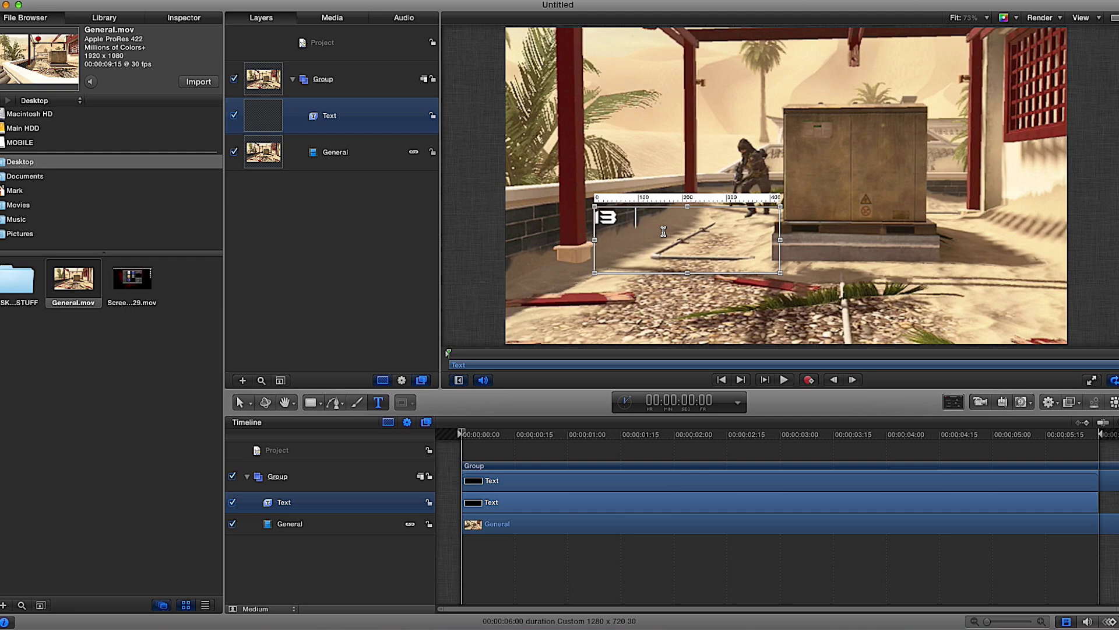
type("THED")
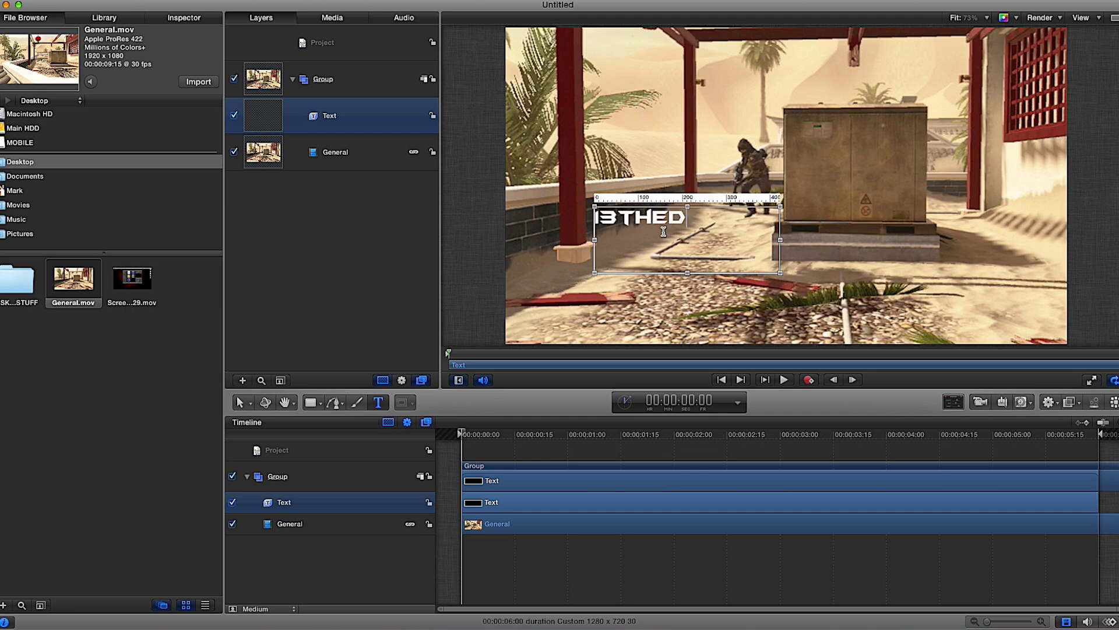
key("BackSpace")
key("BackSpace")
key("Return")
type("E")
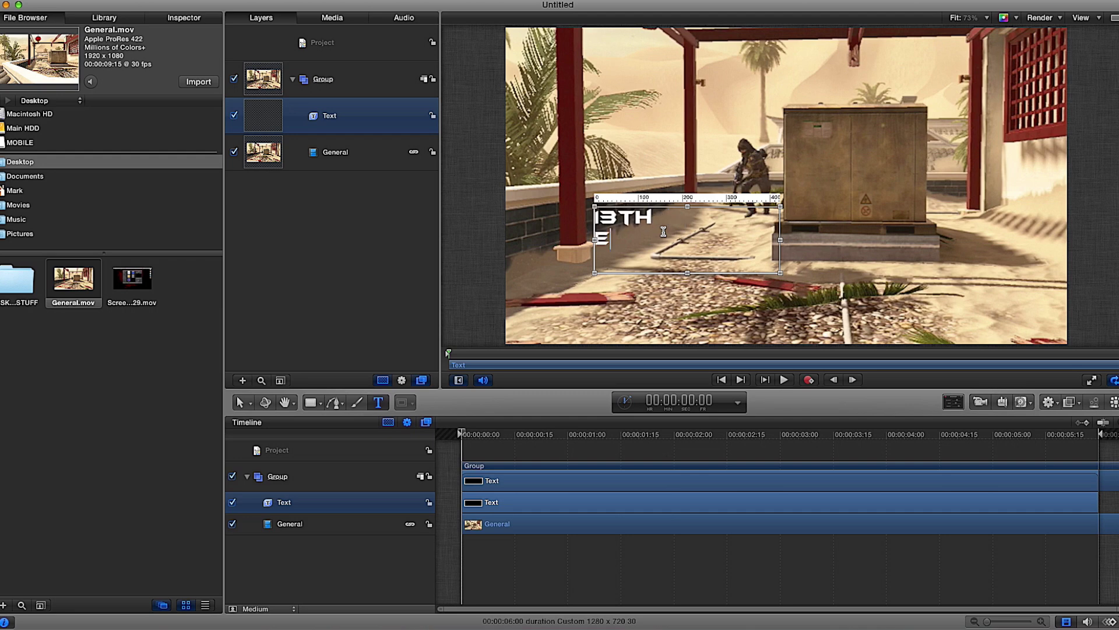
type("DITS")
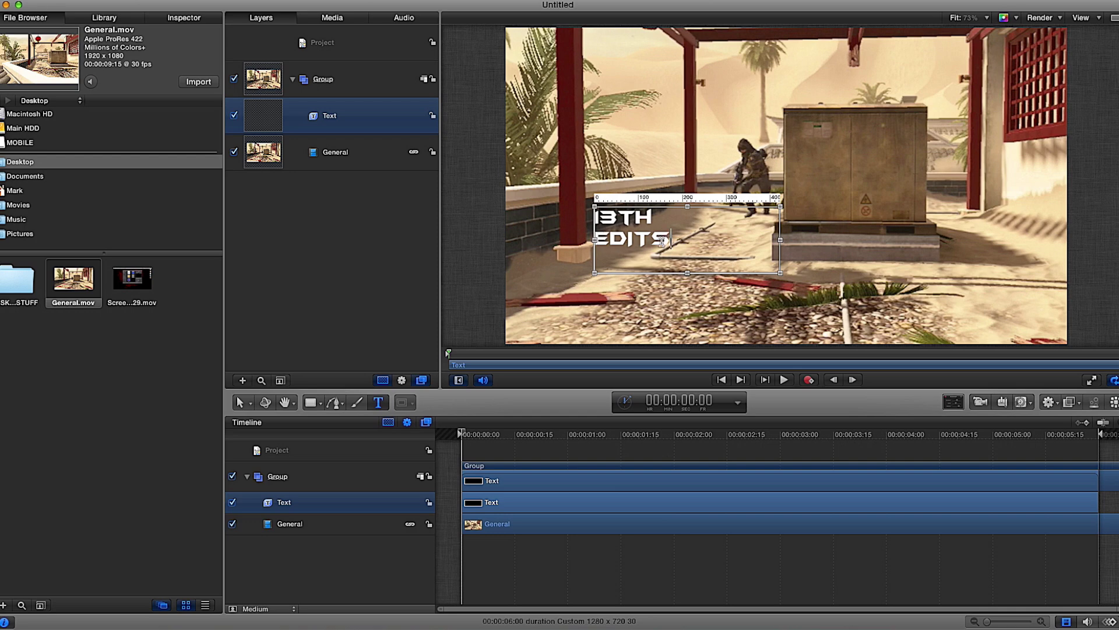
left_click_drag(662, 243, 604, 209)
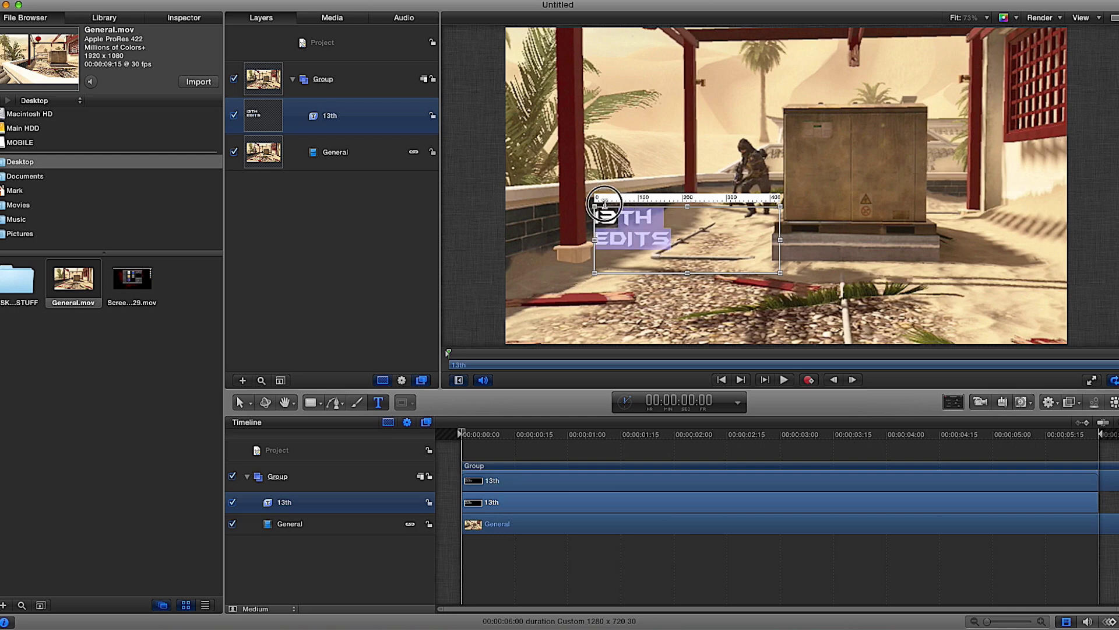
key("Escape")
Step: Scale the 13th text layer narrower and drag it onto the crate
left_click(354, 171)
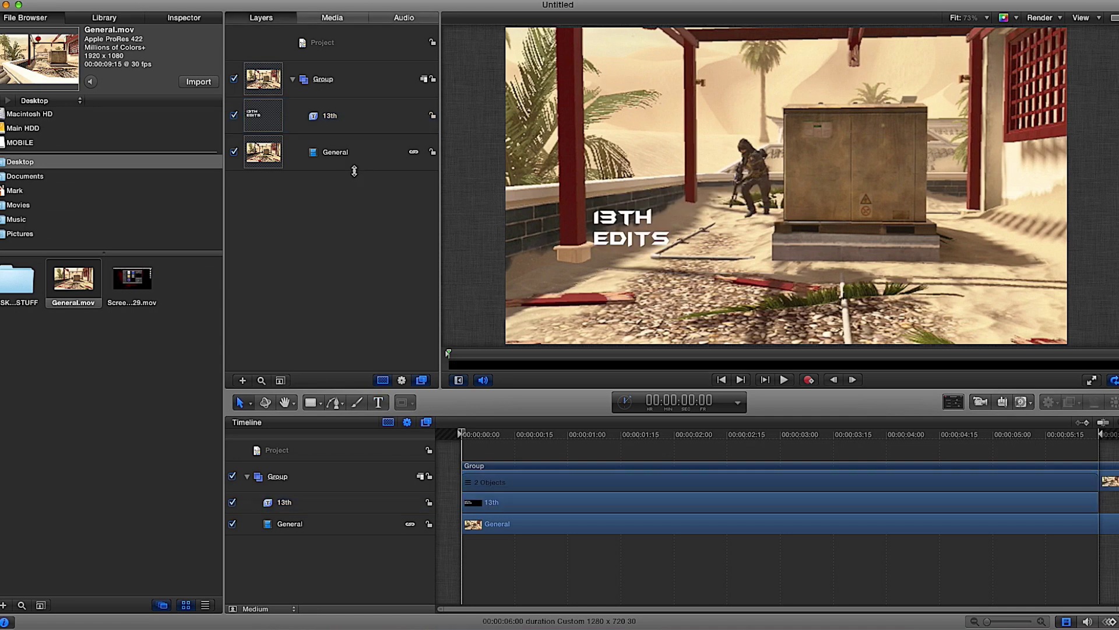
left_click(338, 123)
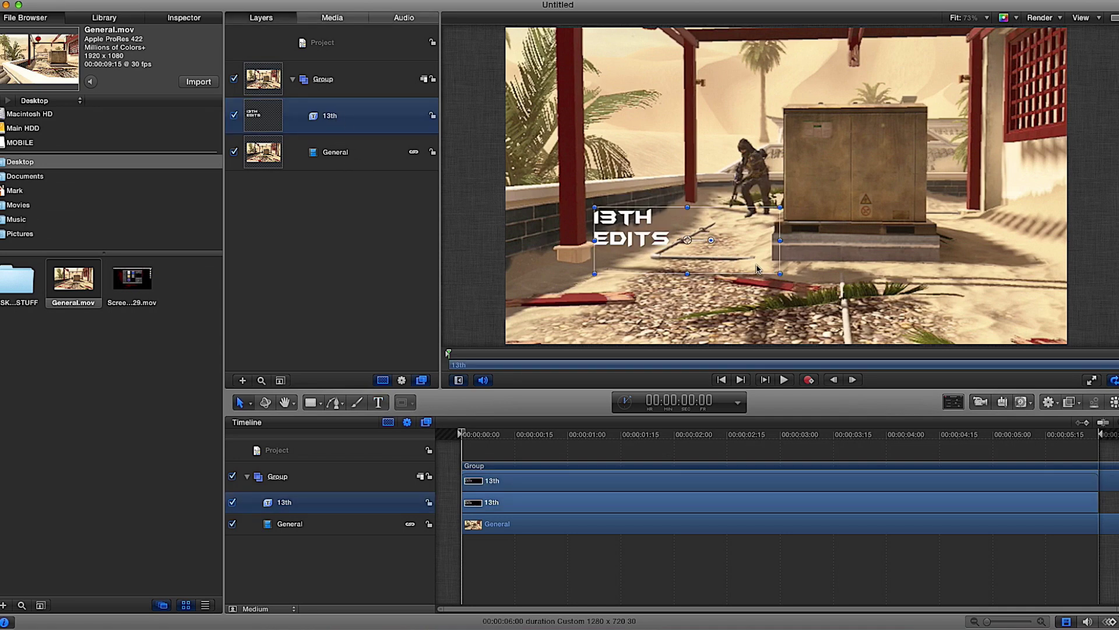
left_click_drag(785, 279, 784, 277)
left_click(347, 128)
left_click_drag(781, 275, 707, 274)
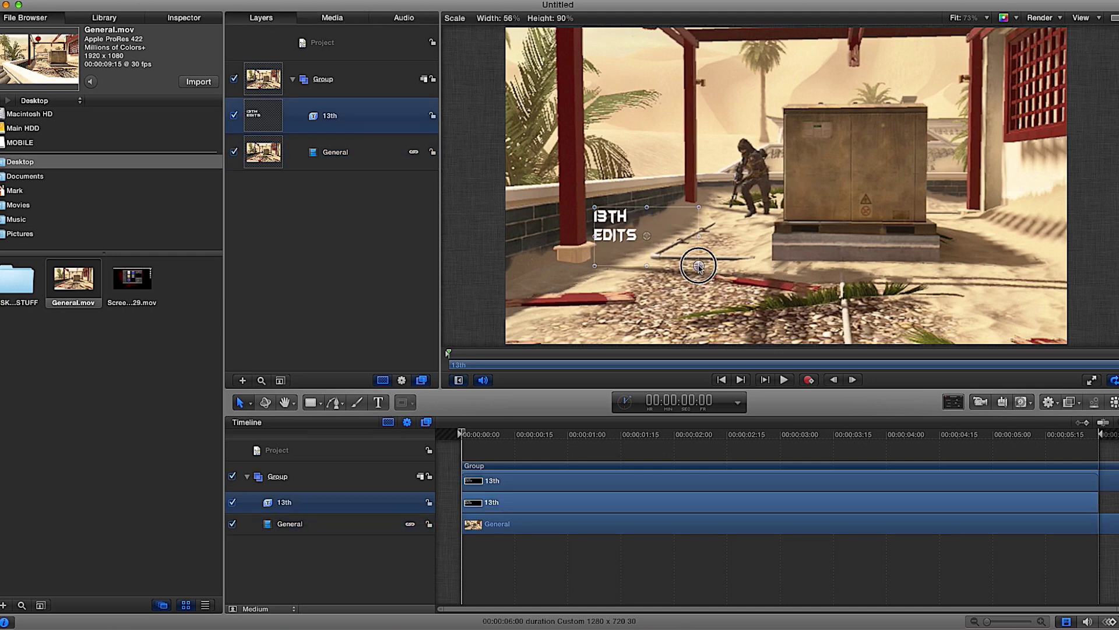
left_click_drag(659, 265, 859, 207)
left_click(882, 249)
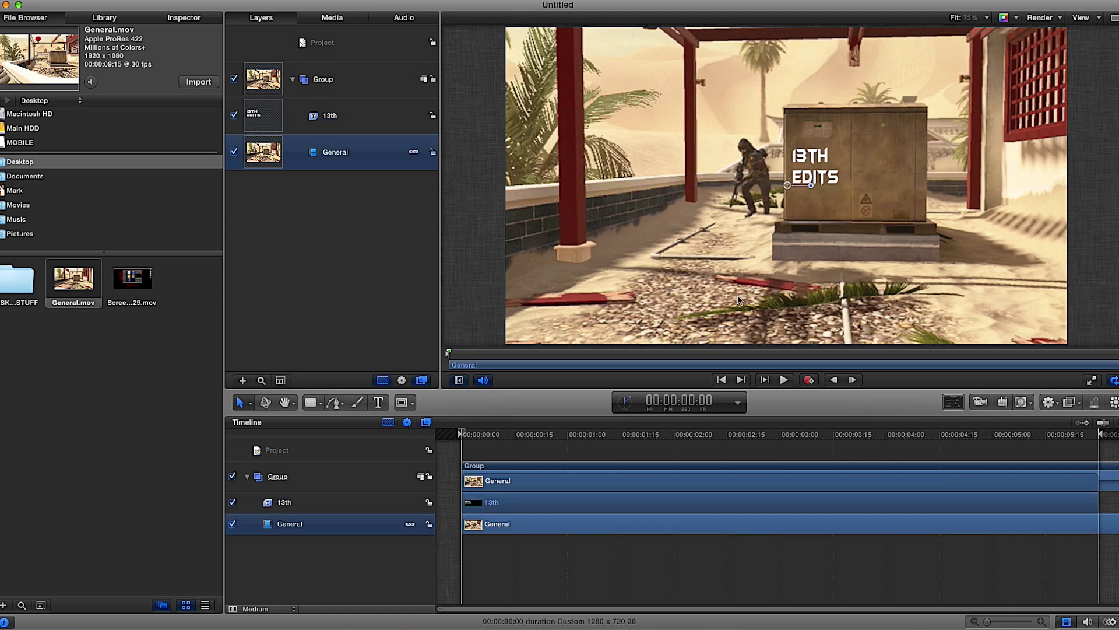
Step: Preview later frames, return to frame one, and nudge the 13th text slightly right
left_click_drag(467, 434, 631, 428)
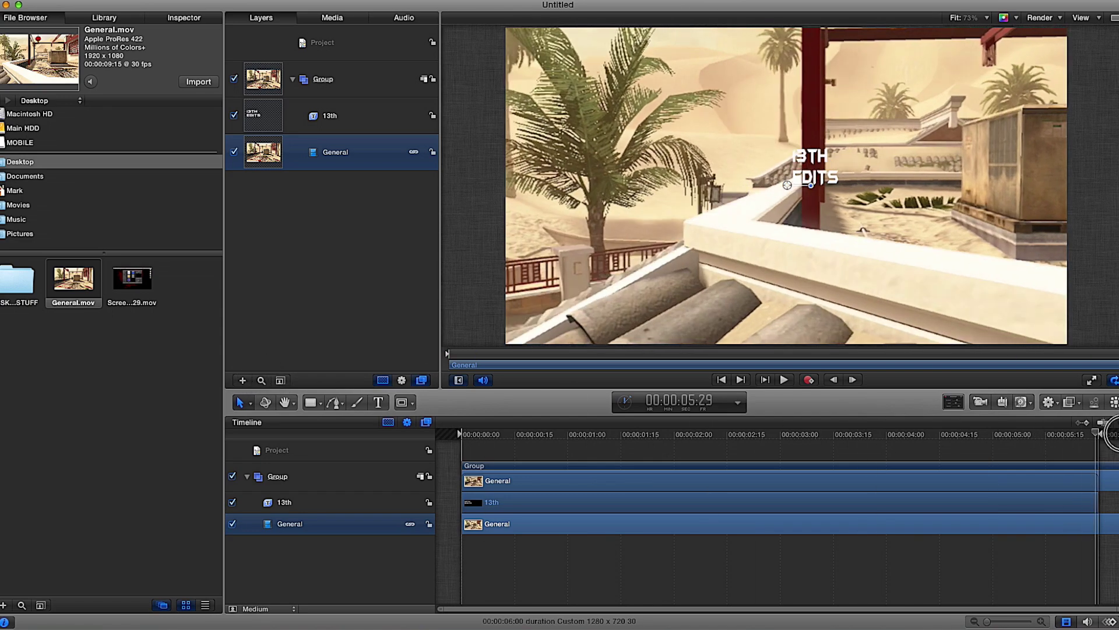
key("Home")
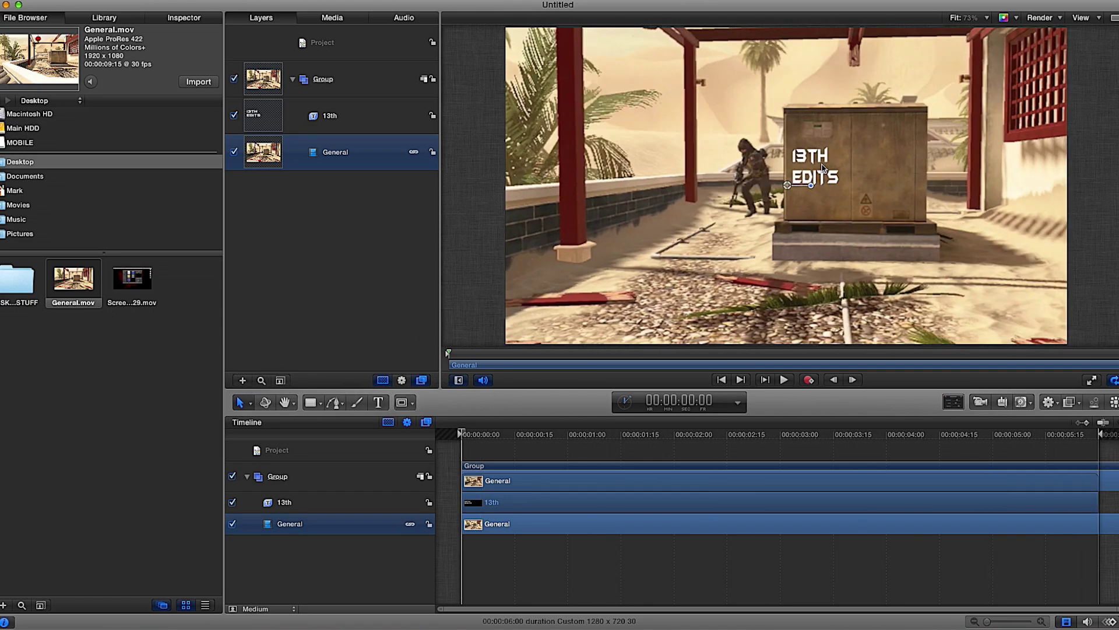
left_click(798, 155)
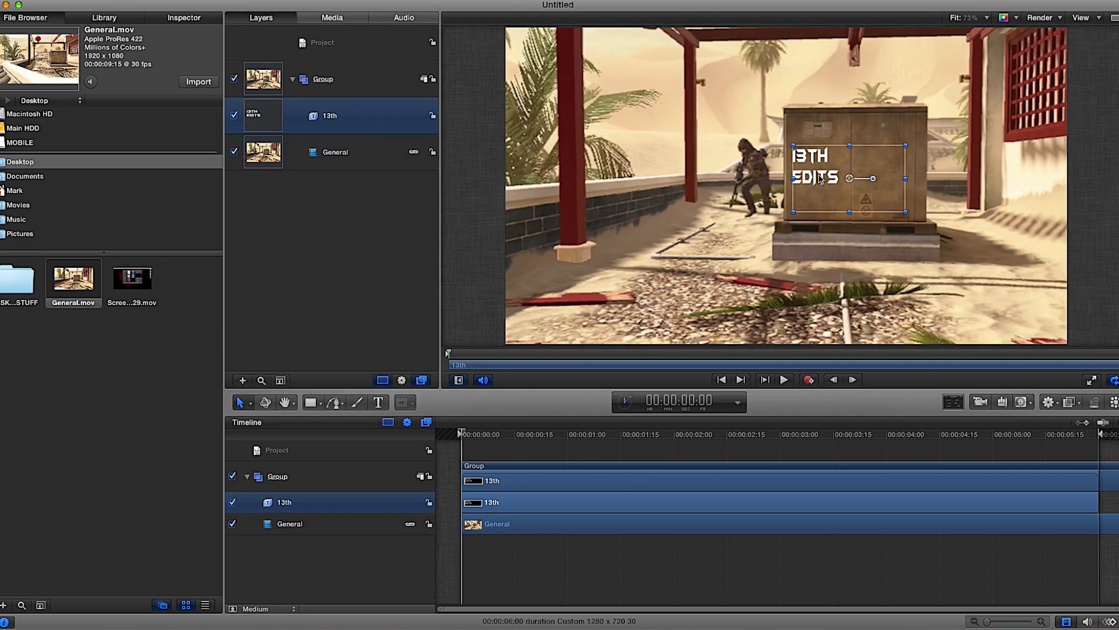
left_click_drag(821, 179, 825, 178)
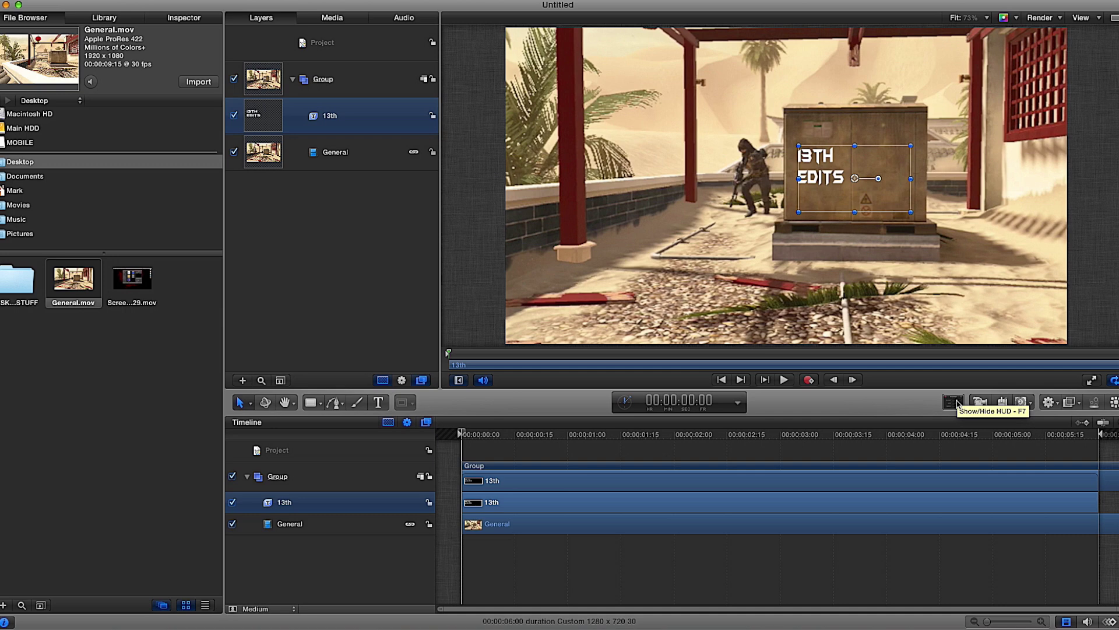
left_click(957, 404)
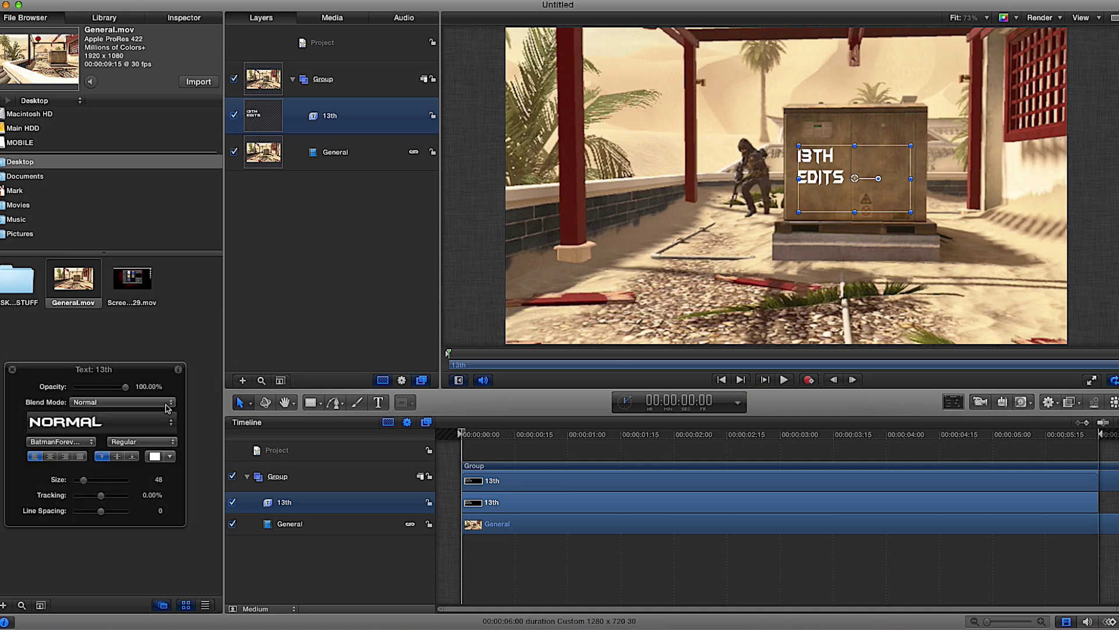
Step: Set the 13th text layer's blend mode to Overlay
left_click(169, 402)
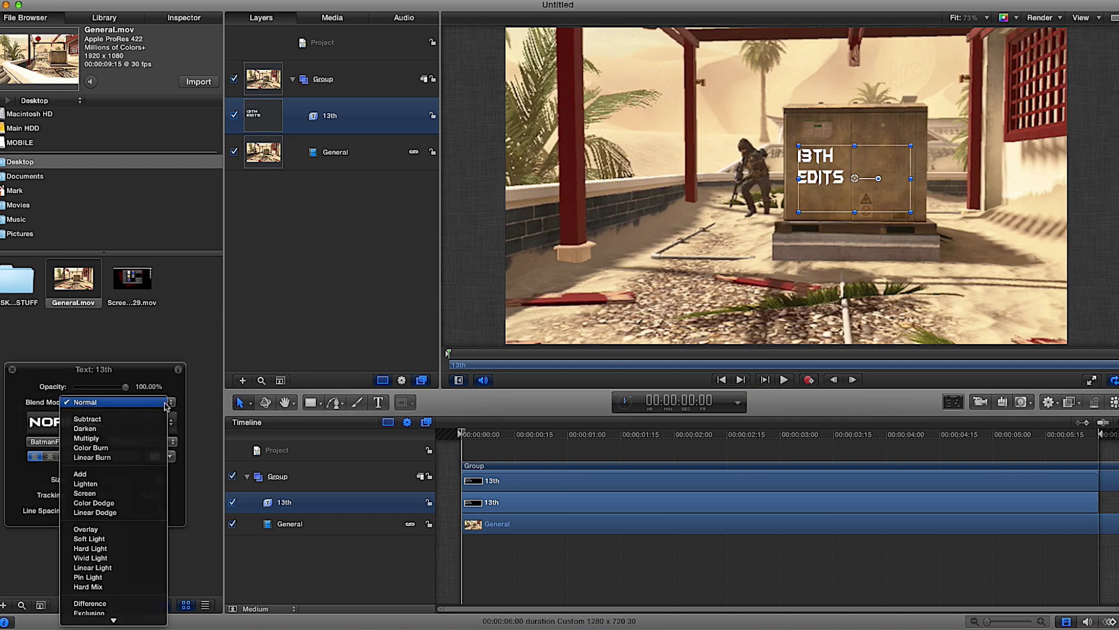
left_click(186, 16)
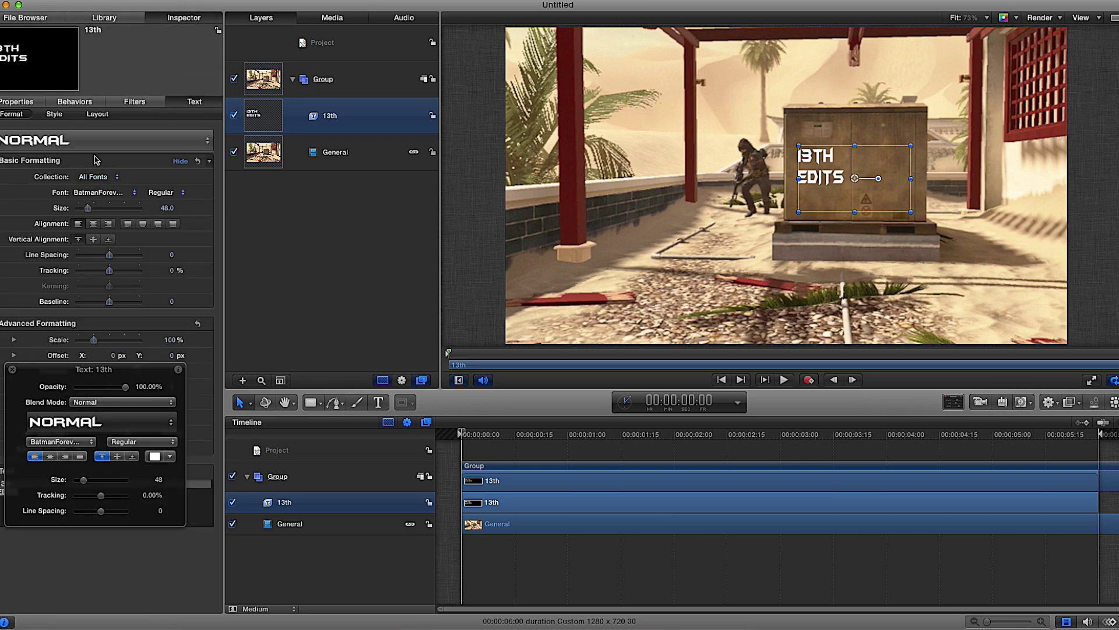
left_click(104, 17)
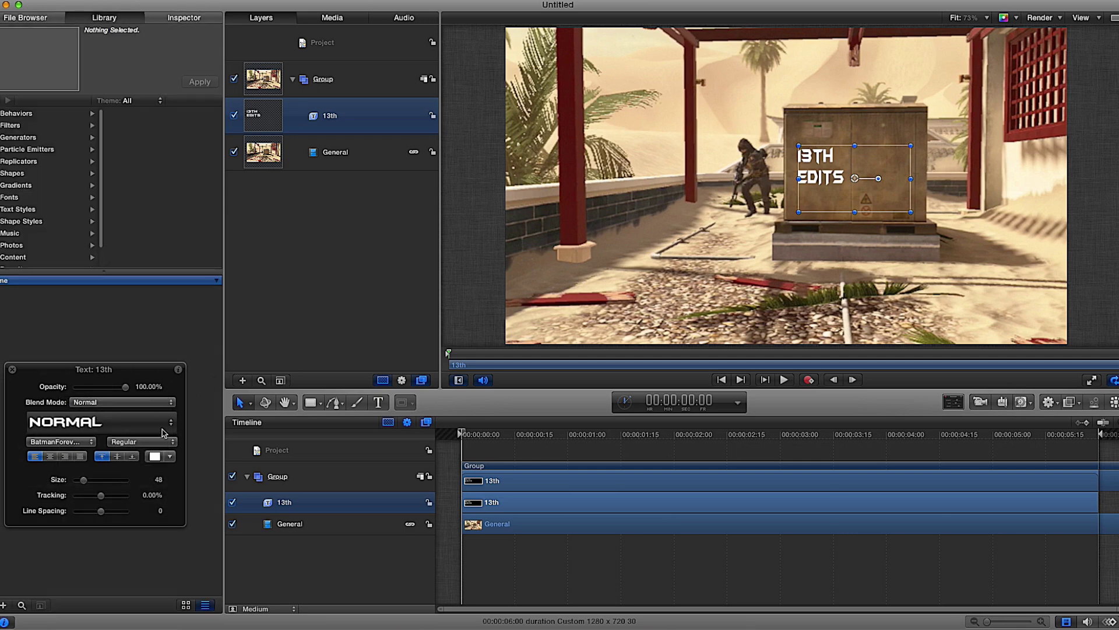
left_click(173, 403)
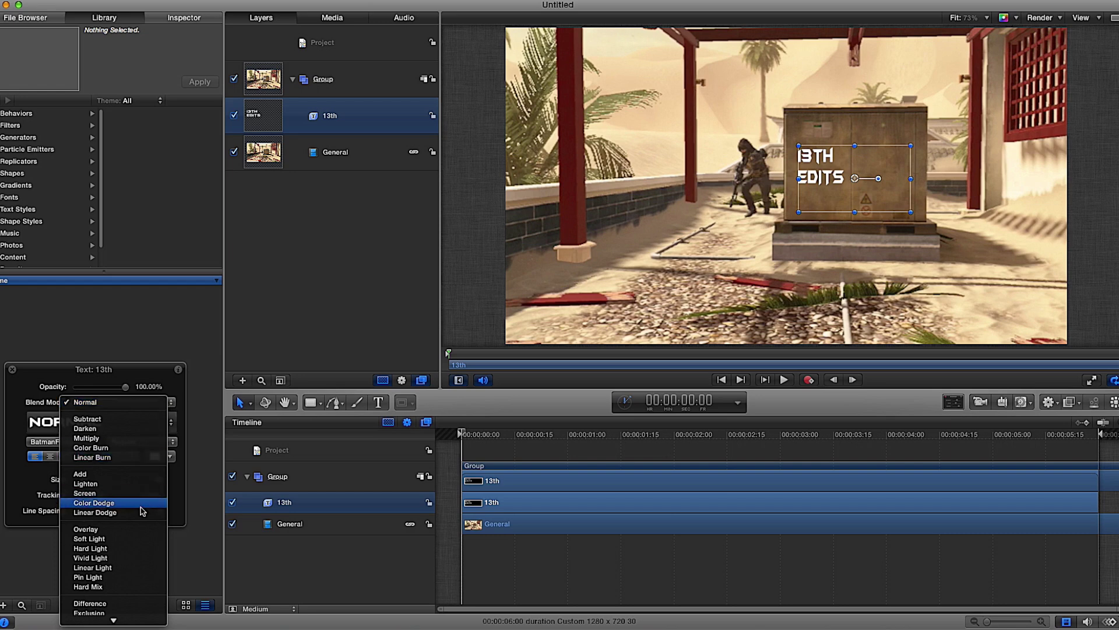
left_click(146, 530)
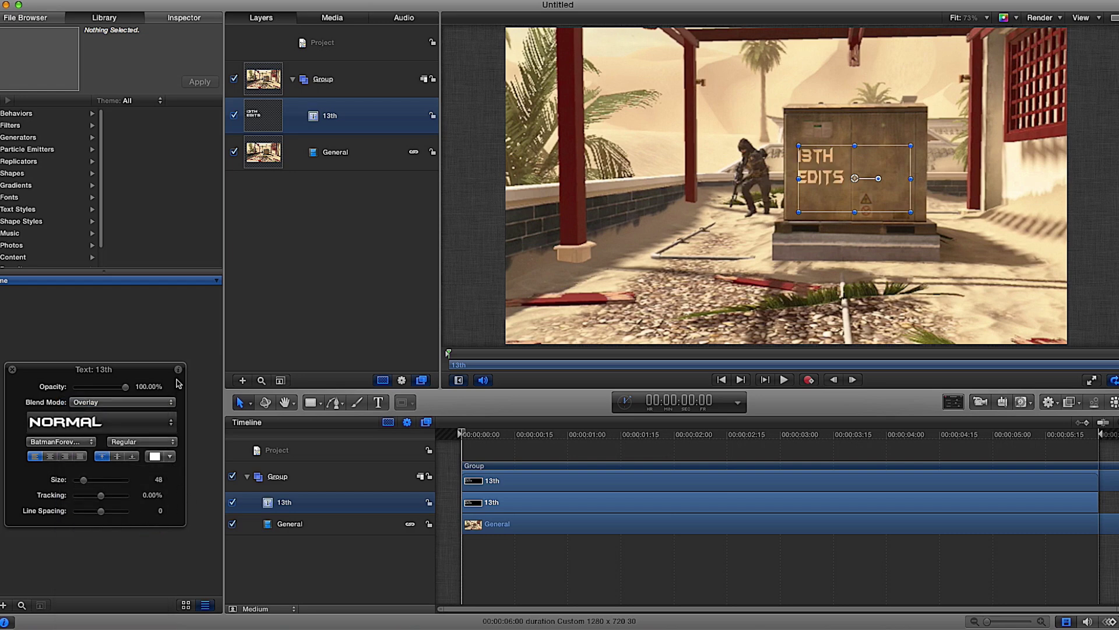
Step: Reposition the Overlay text a few pixels on the crate
left_click(764, 264)
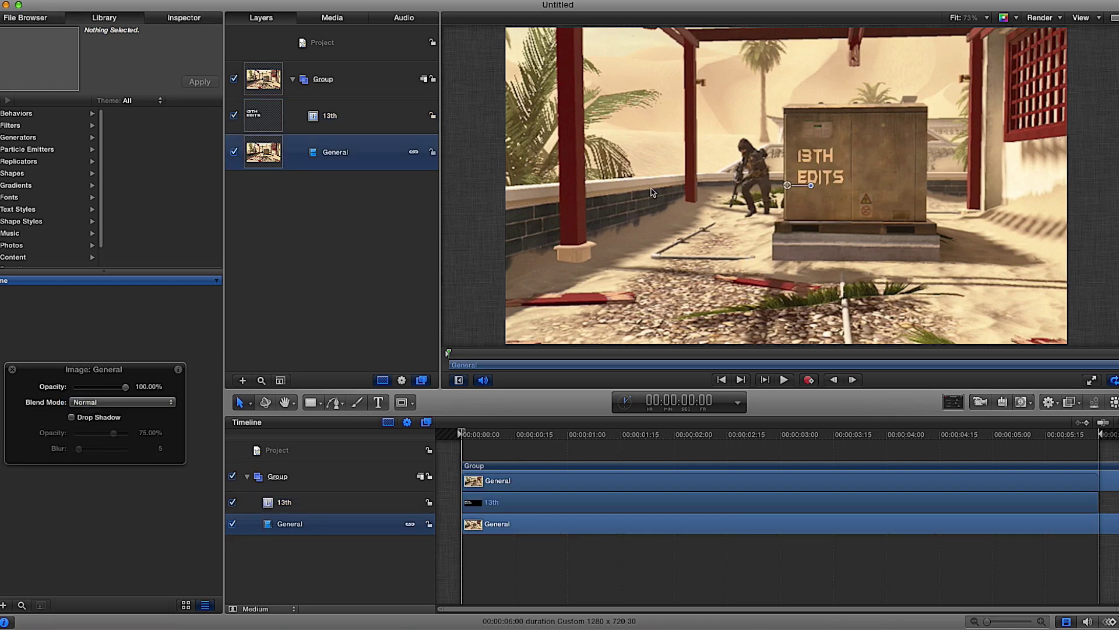
left_click(341, 115)
mouse_move(818, 175)
left_mouse_down()
mouse_move(538, 147)
mouse_move(574, 178)
mouse_move(817, 188)
left_mouse_up()
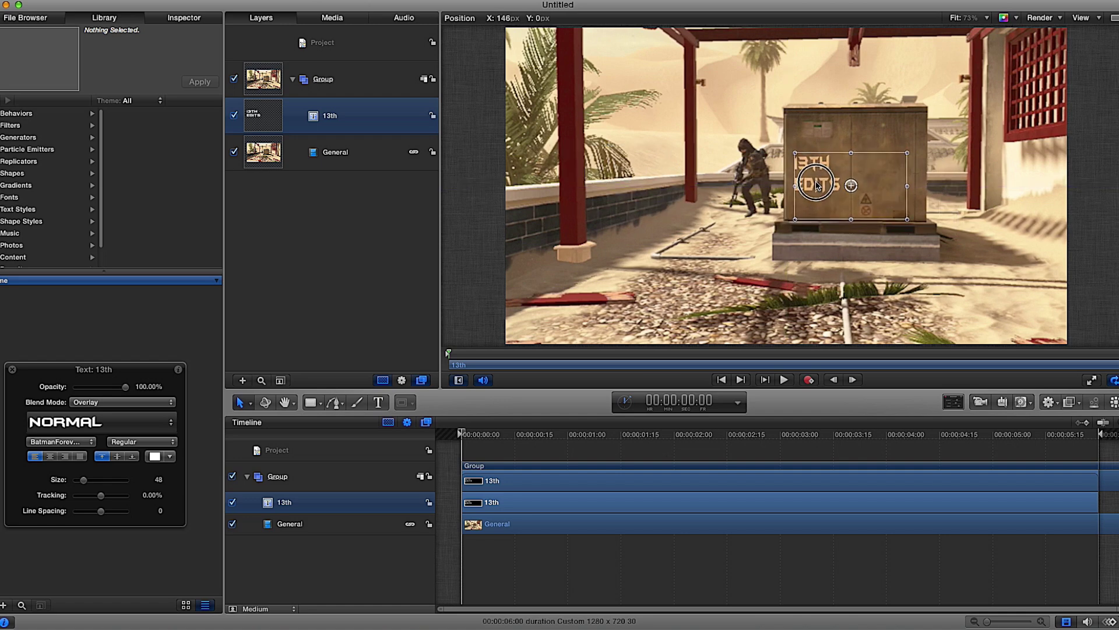
left_click_drag(817, 188, 818, 184)
left_click(790, 192)
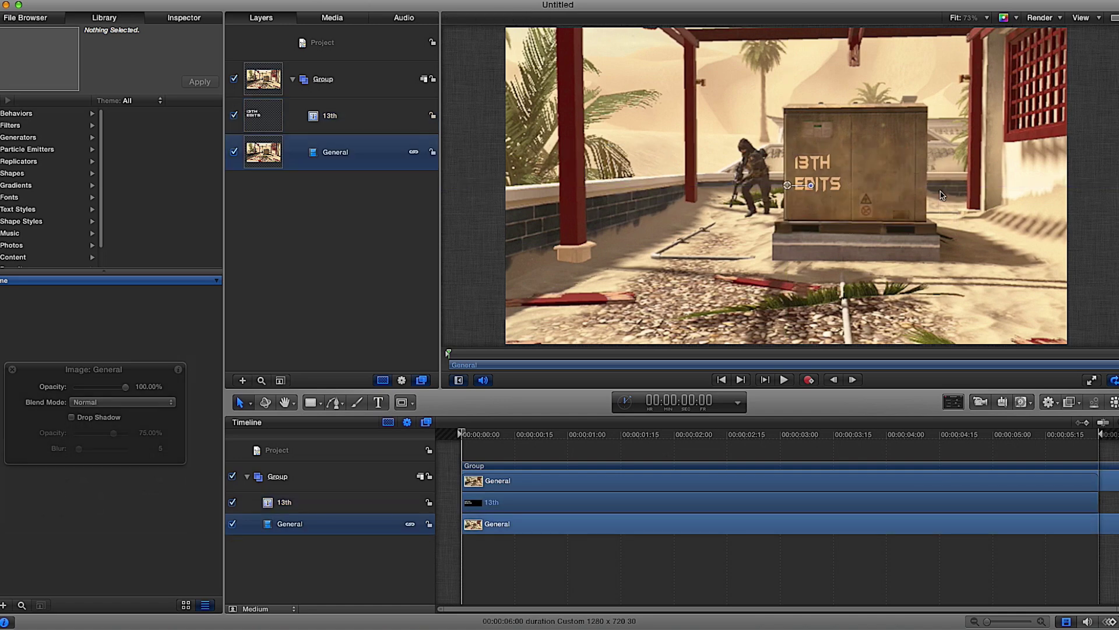
left_click(366, 125)
left_click_drag(816, 177, 821, 179)
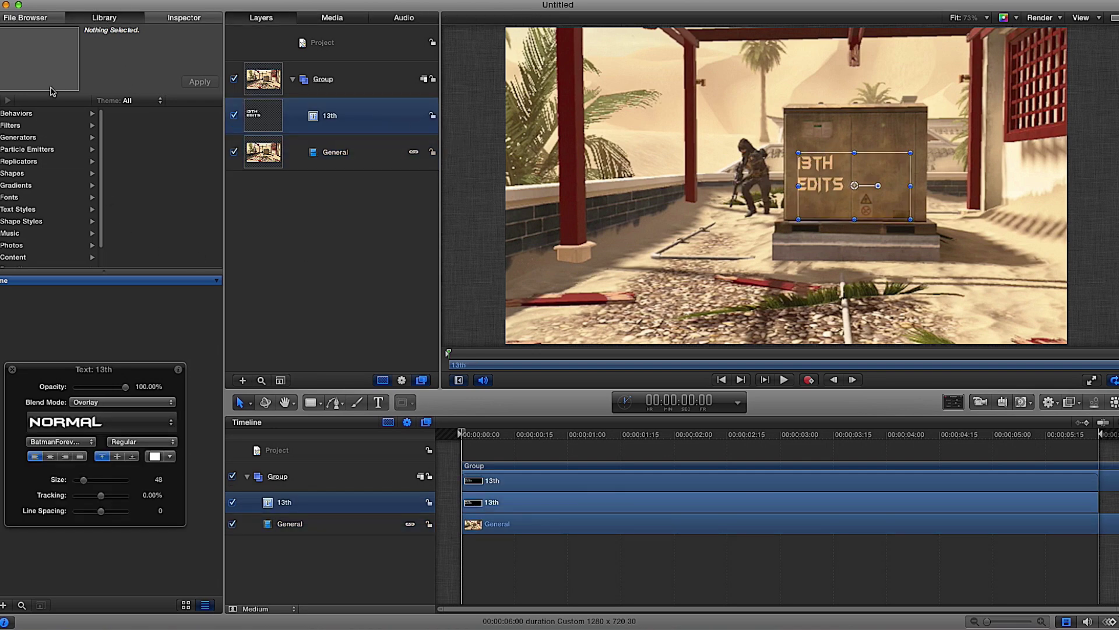
Step: Drag Match Move from Behaviors > Motion Tracking onto the 13th layer and view its settings
left_click(24, 114)
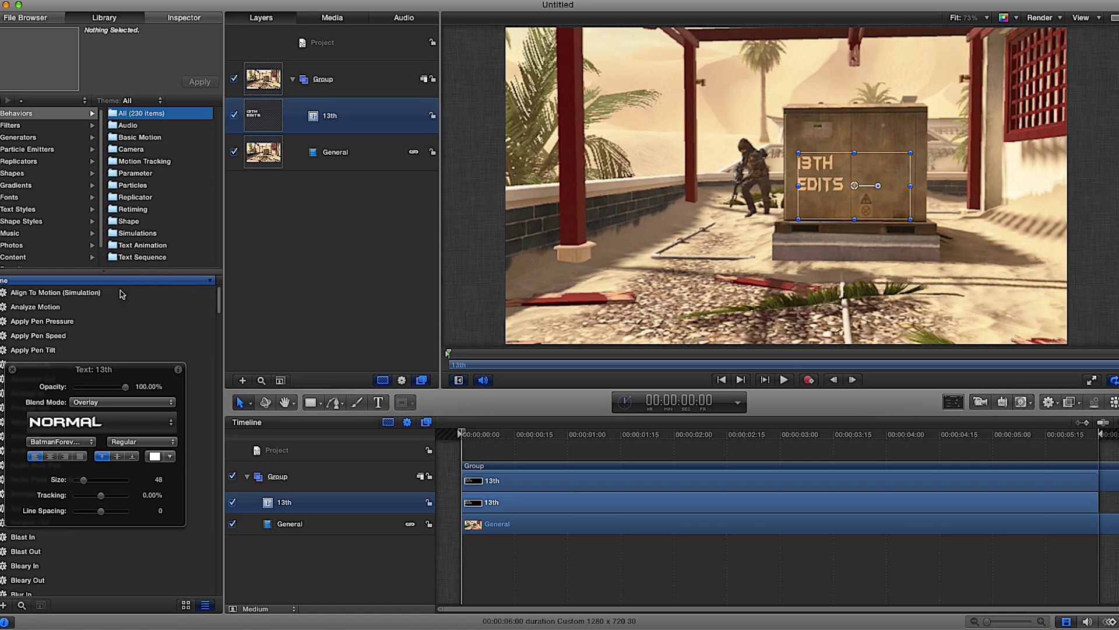
left_click(151, 162)
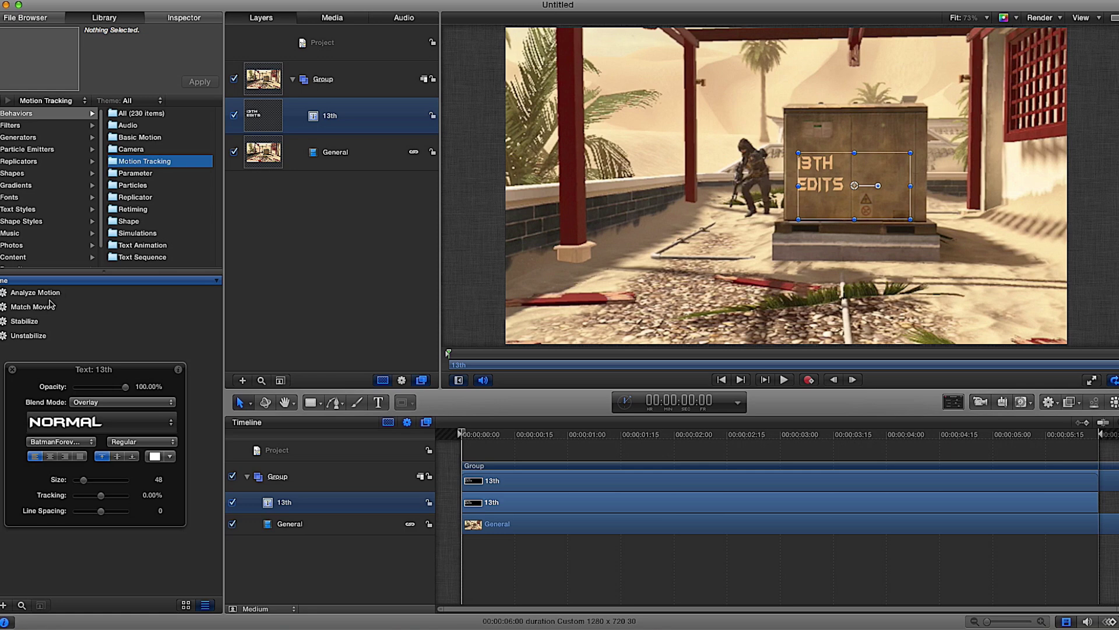
left_click_drag(26, 310, 317, 121)
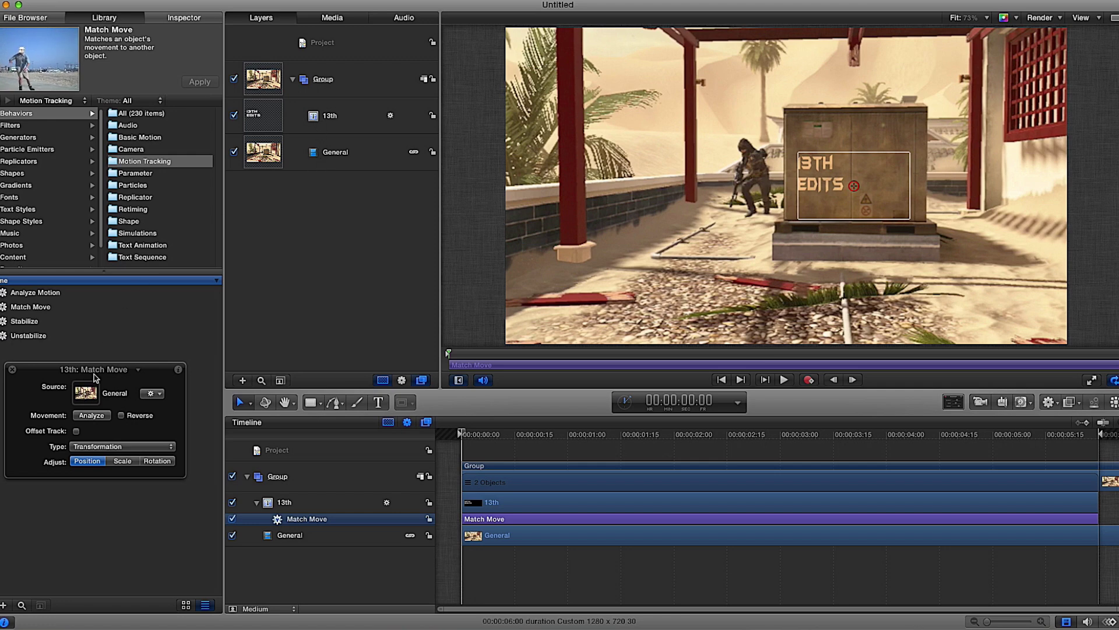
left_click(184, 19)
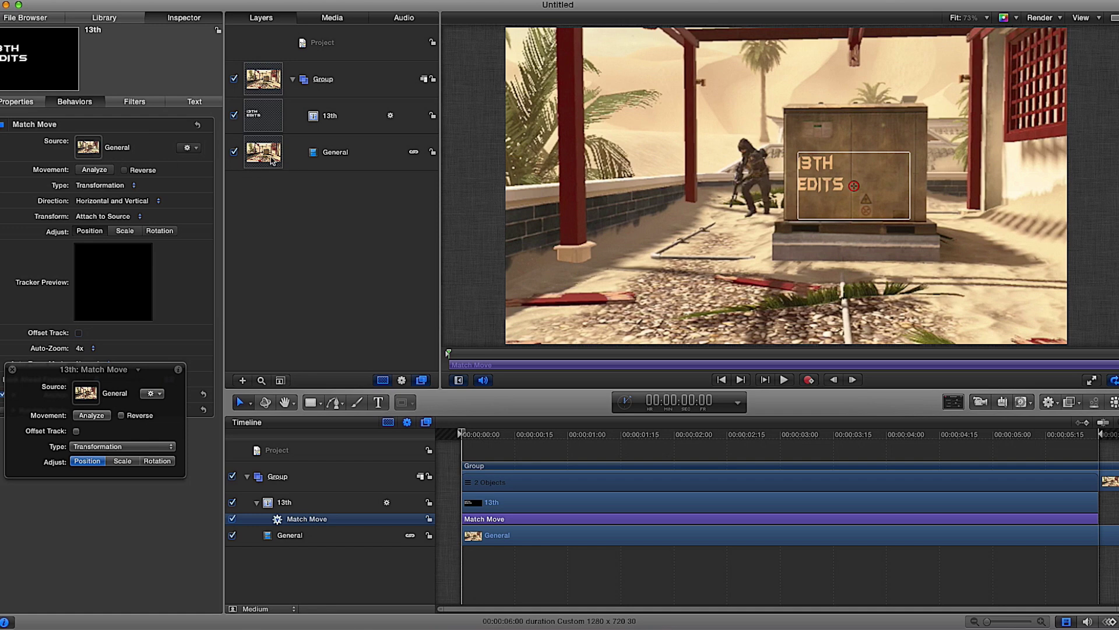
left_click(272, 158)
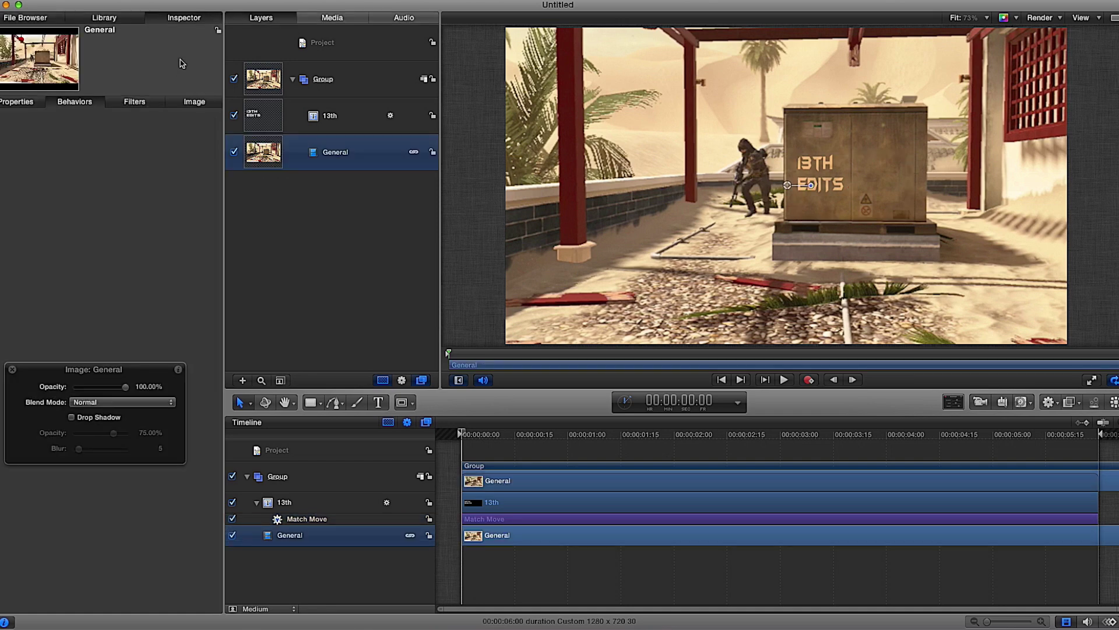
left_click(104, 18)
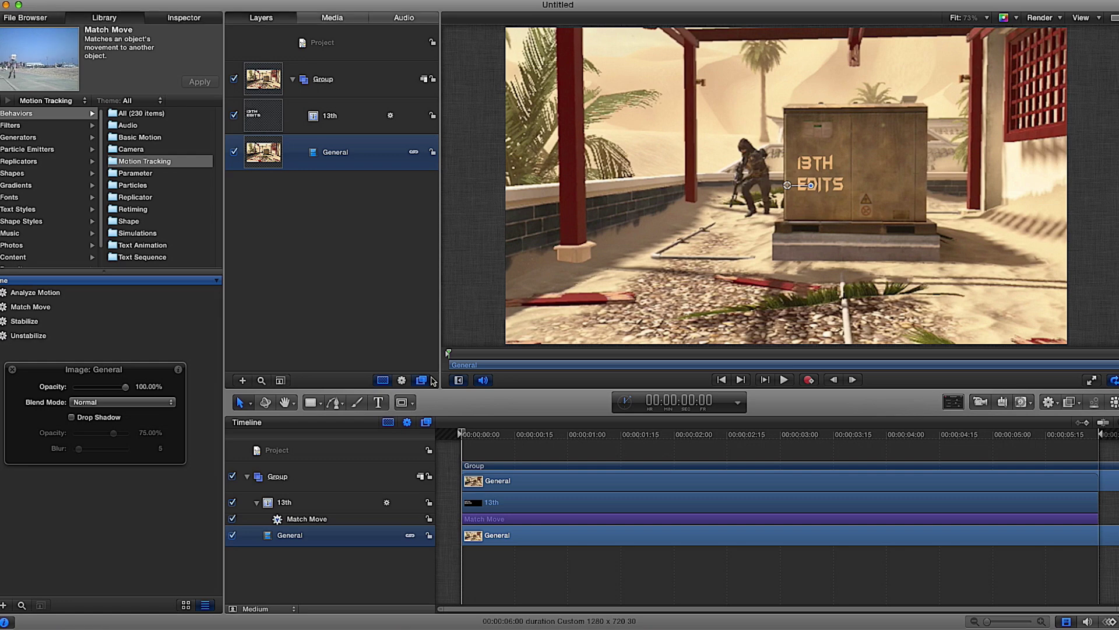
left_click(489, 503)
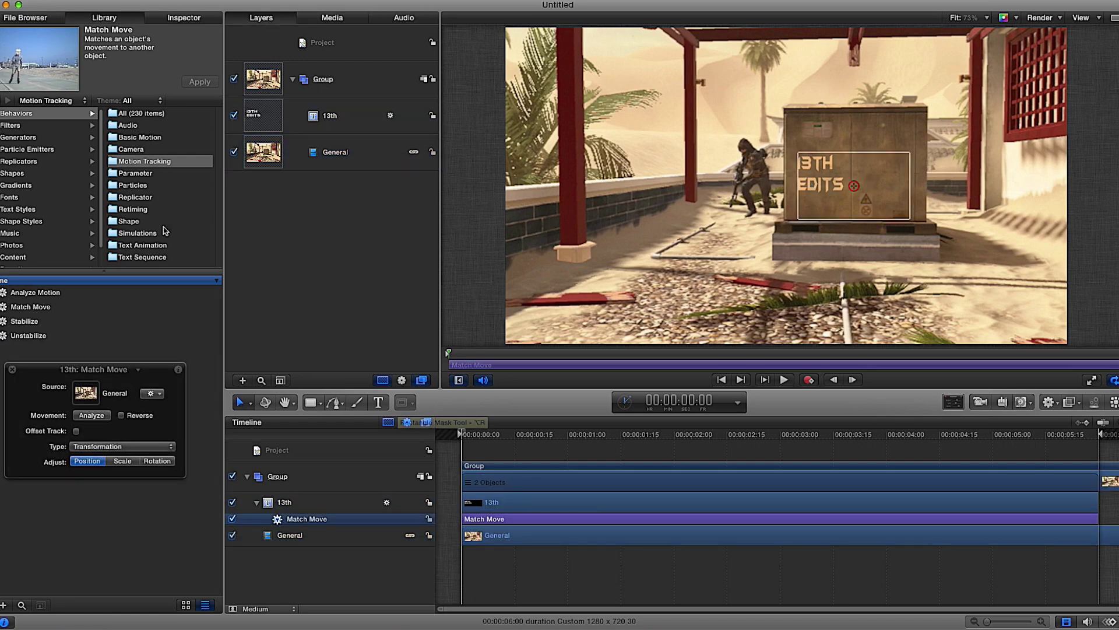
left_click(175, 18)
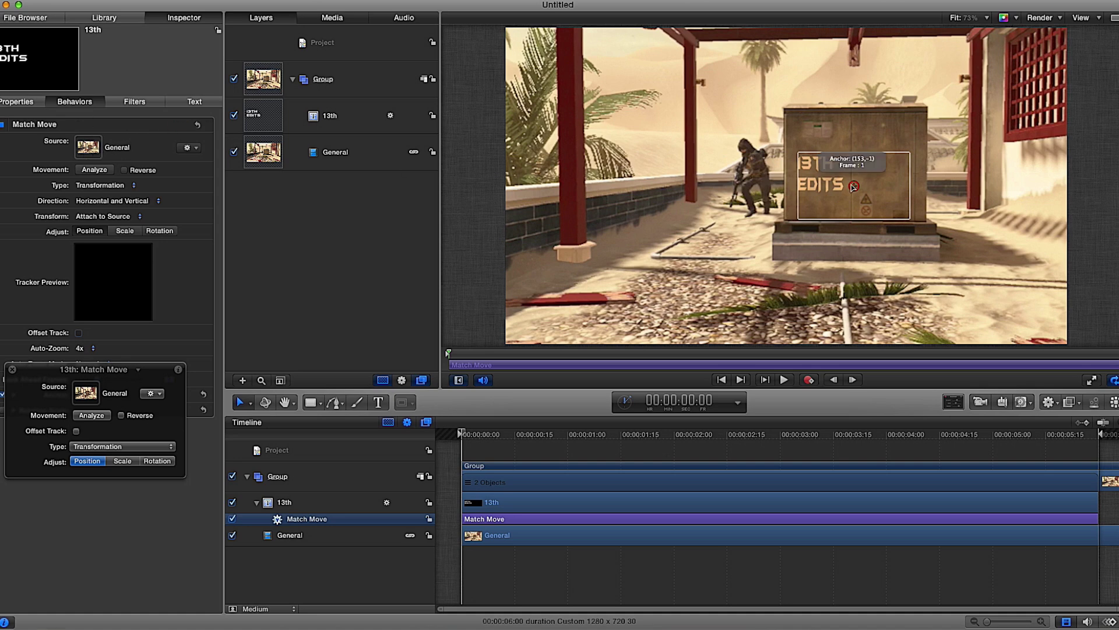
Step: Place the tracker on the crate's top edge and analyze the General footage
left_click_drag(855, 187, 819, 125)
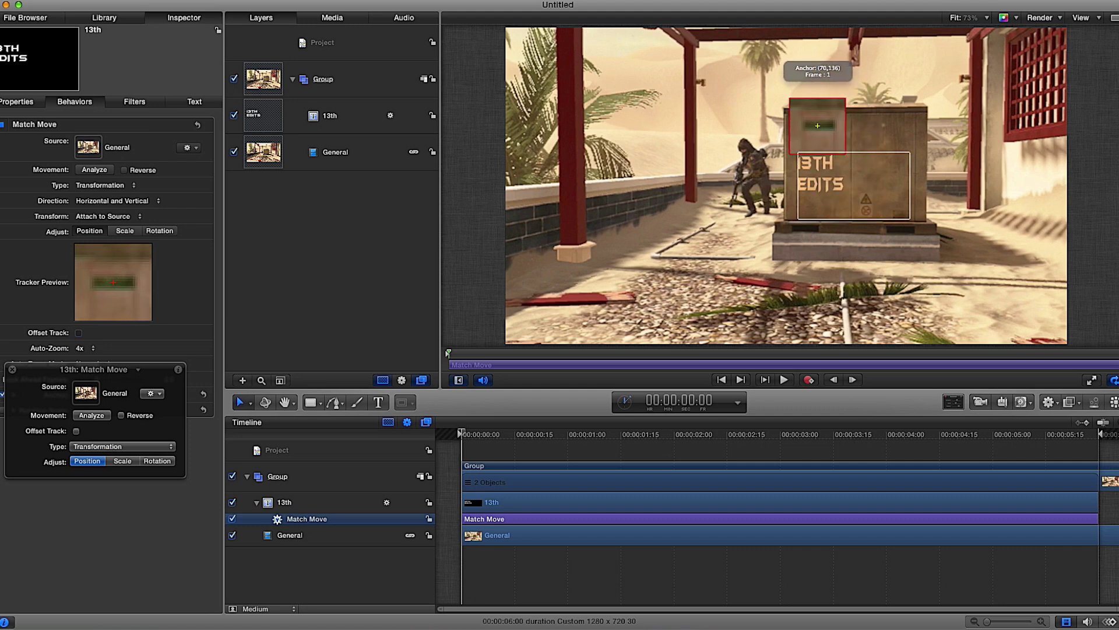
left_click_drag(818, 125, 819, 125)
left_click_drag(818, 125, 743, 146)
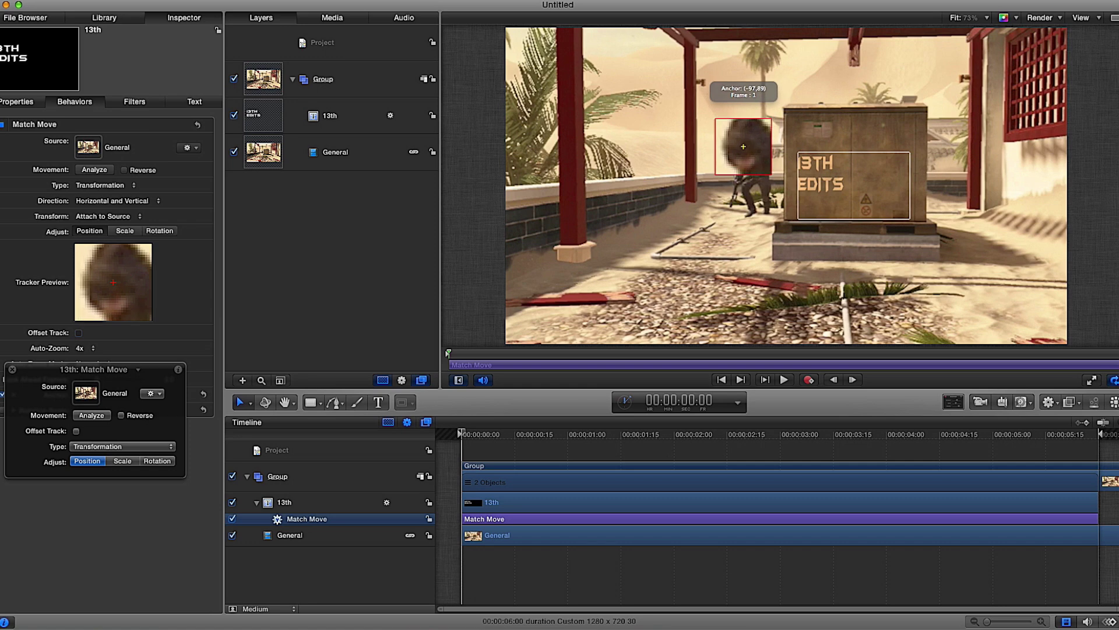
left_click_drag(743, 147, 814, 125)
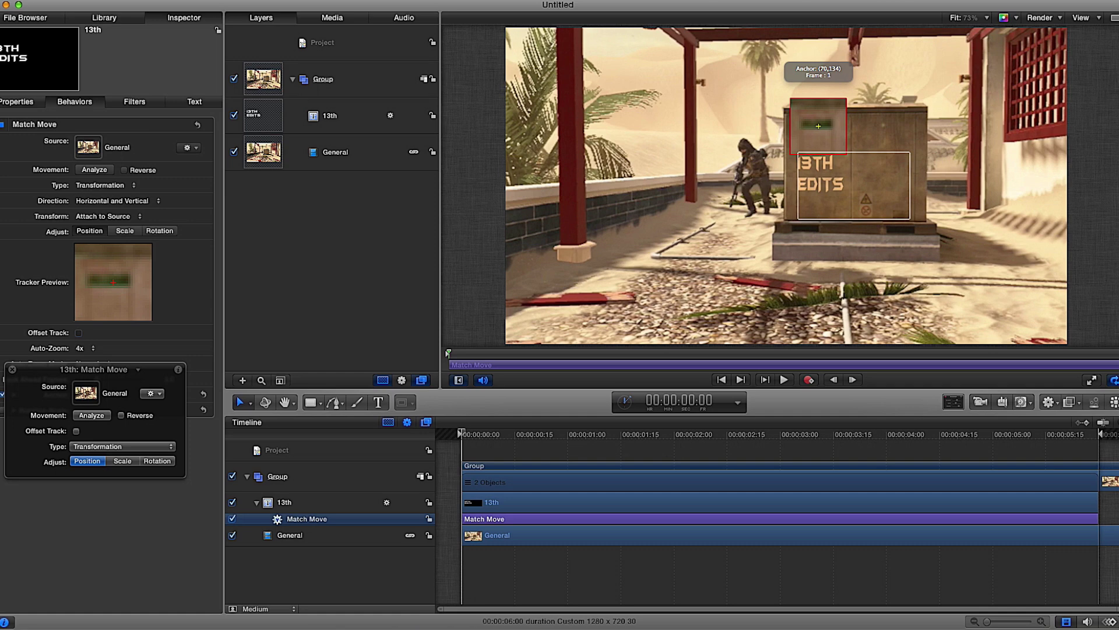
left_click_drag(813, 125, 817, 125)
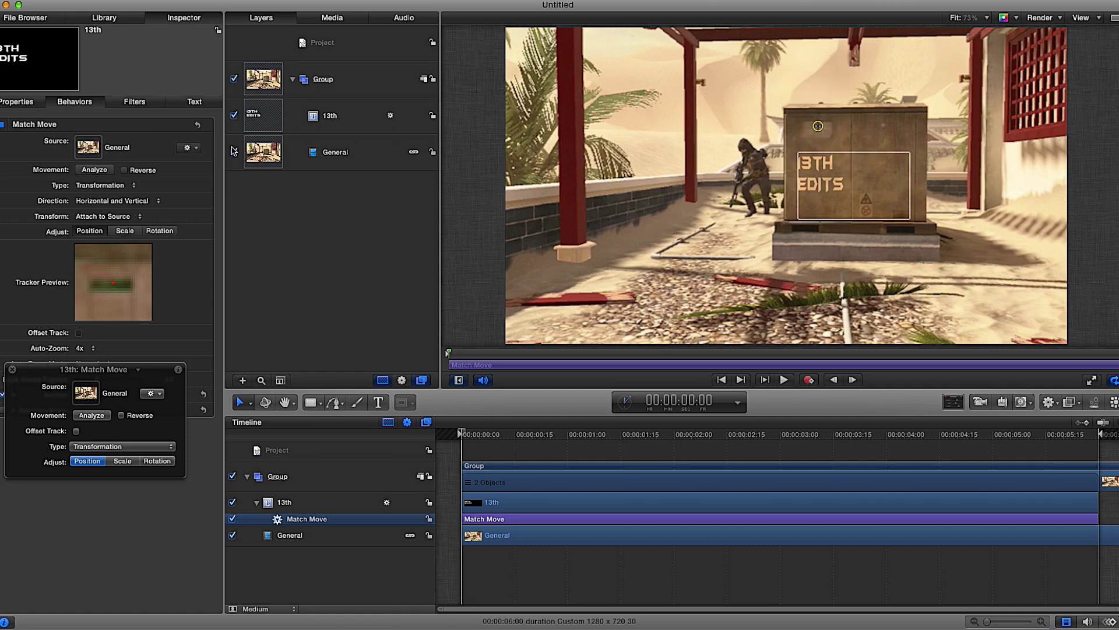
left_click(94, 171)
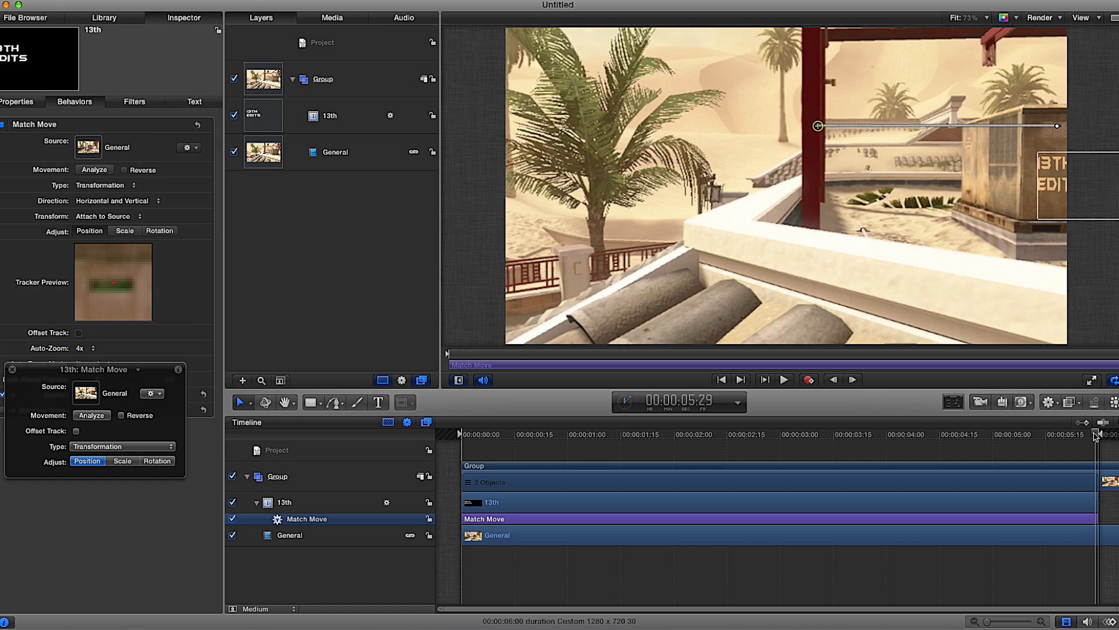
left_click_drag(1096, 435, 429, 419)
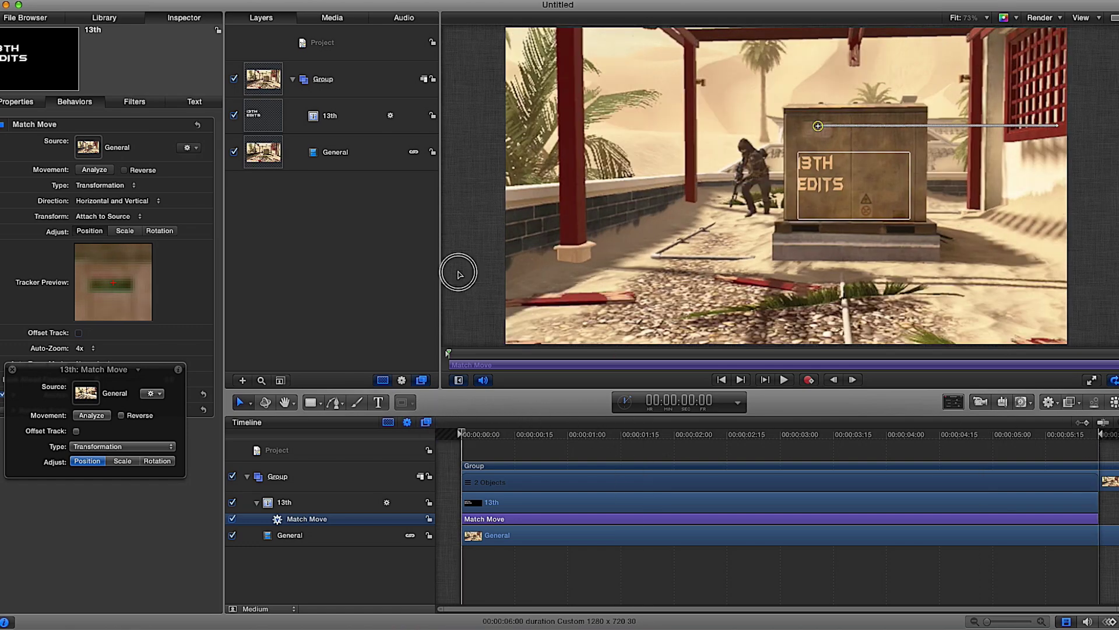
left_click(458, 274)
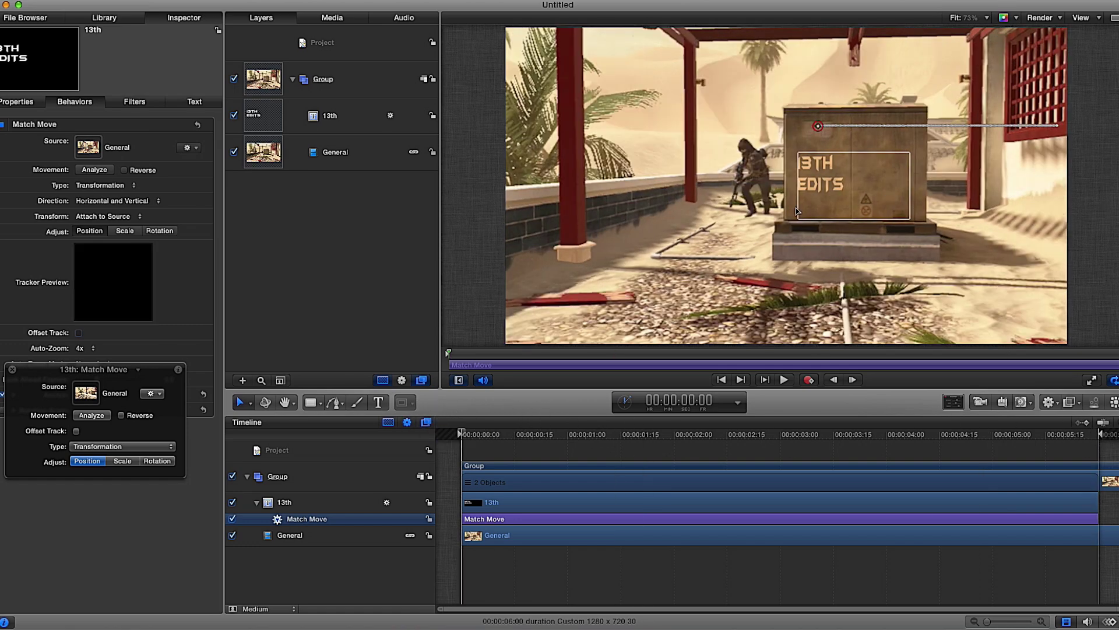
left_click(785, 381)
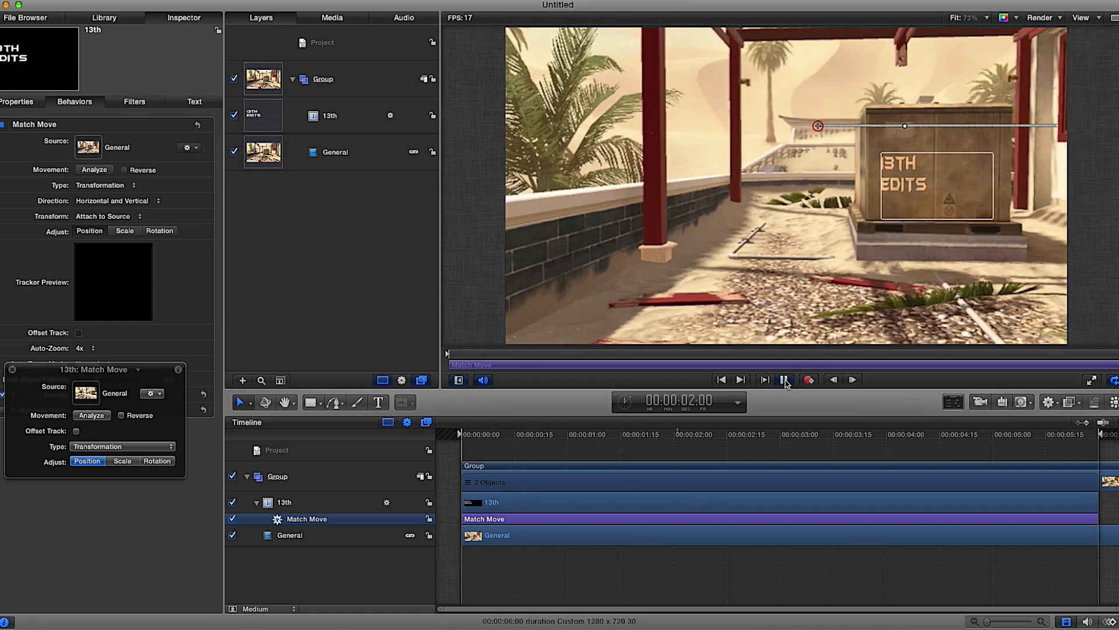
left_click(785, 381)
left_click(348, 164)
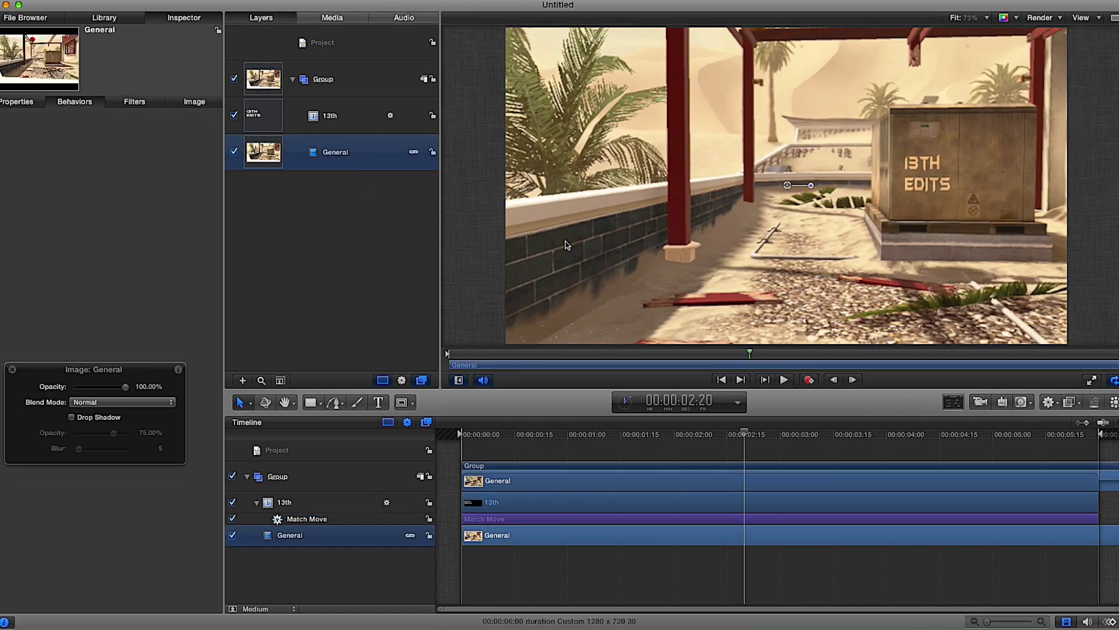
left_click(784, 380)
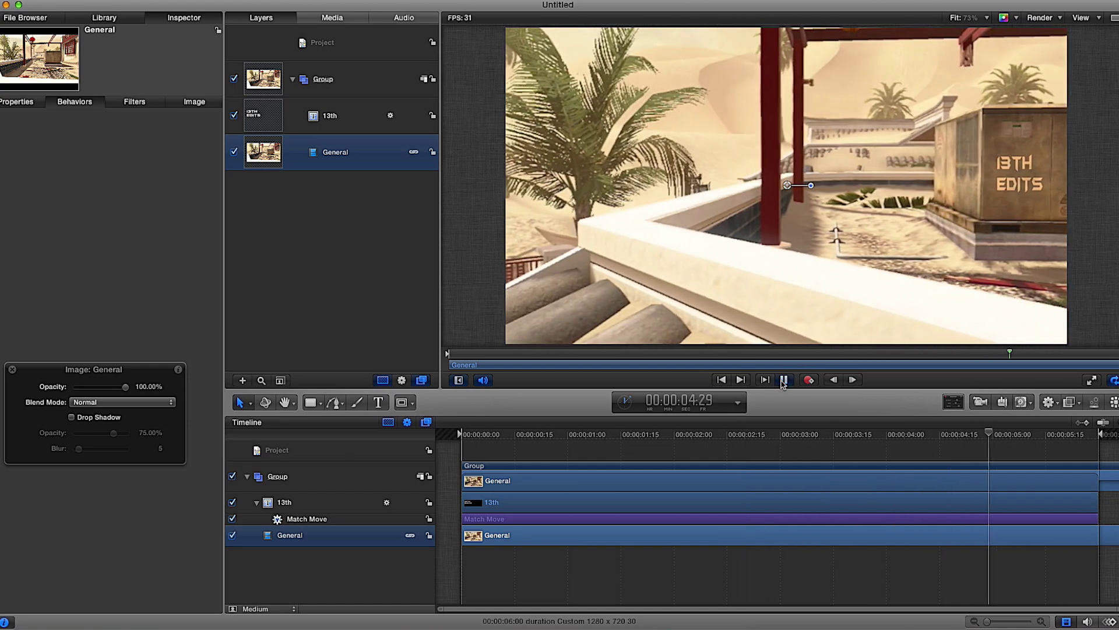
left_click(785, 380)
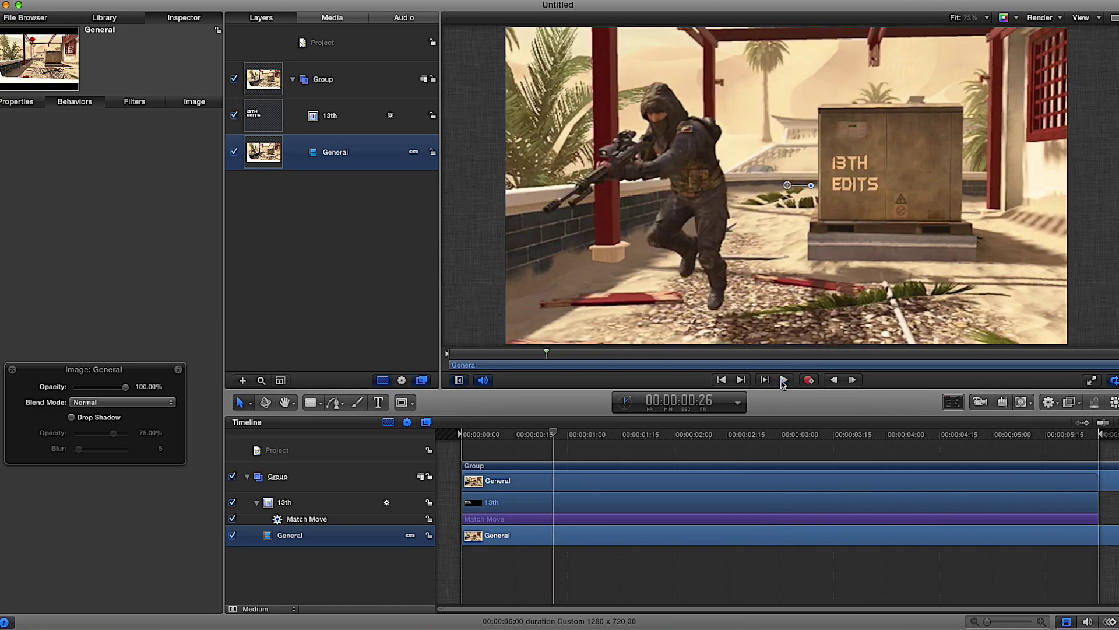
mouse_move(554, 436)
left_mouse_down()
mouse_move(447, 432)
mouse_move(921, 467)
mouse_move(555, 432)
mouse_move(875, 470)
mouse_move(461, 435)
left_mouse_up()
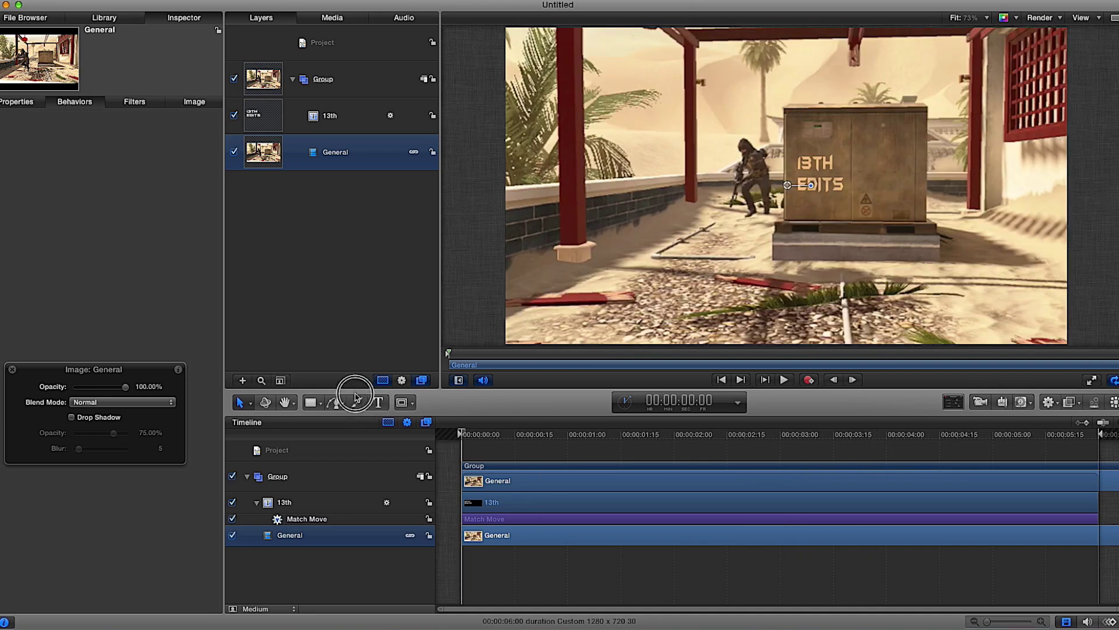
Step: Export the movie via Share > Export Movie with H.264 settings, saving to the Desktop
left_click(263, 0)
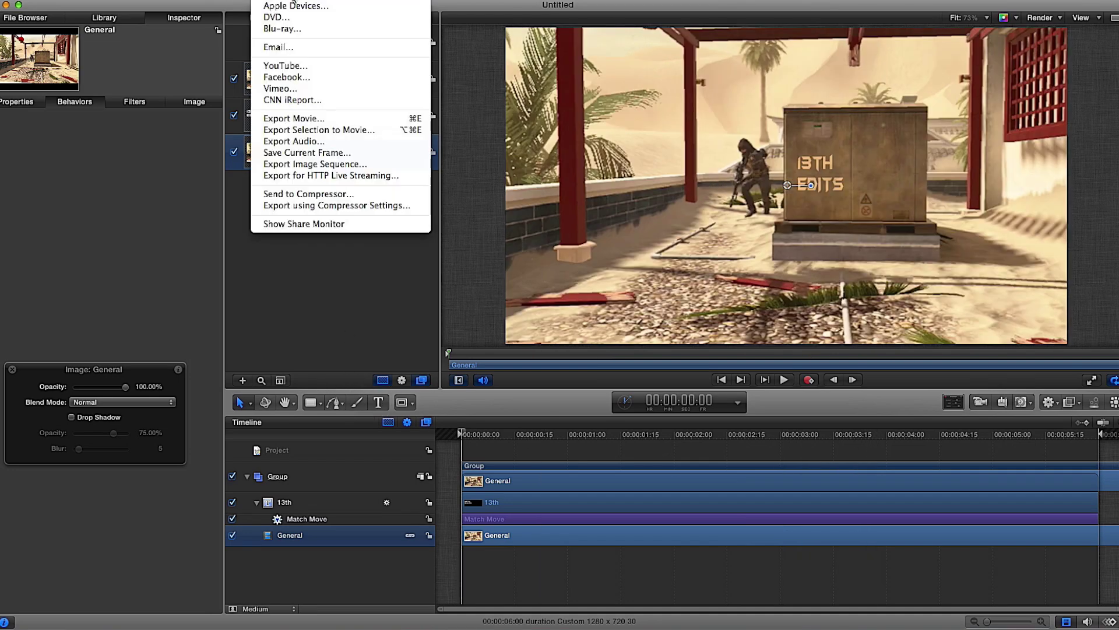
left_click(307, 121)
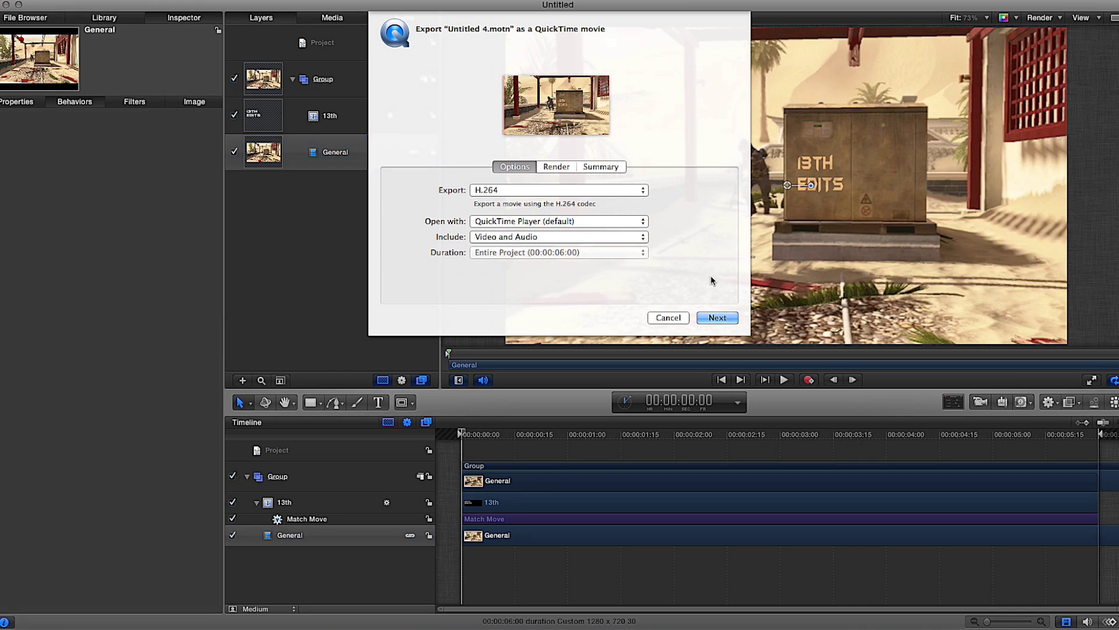
left_click(716, 318)
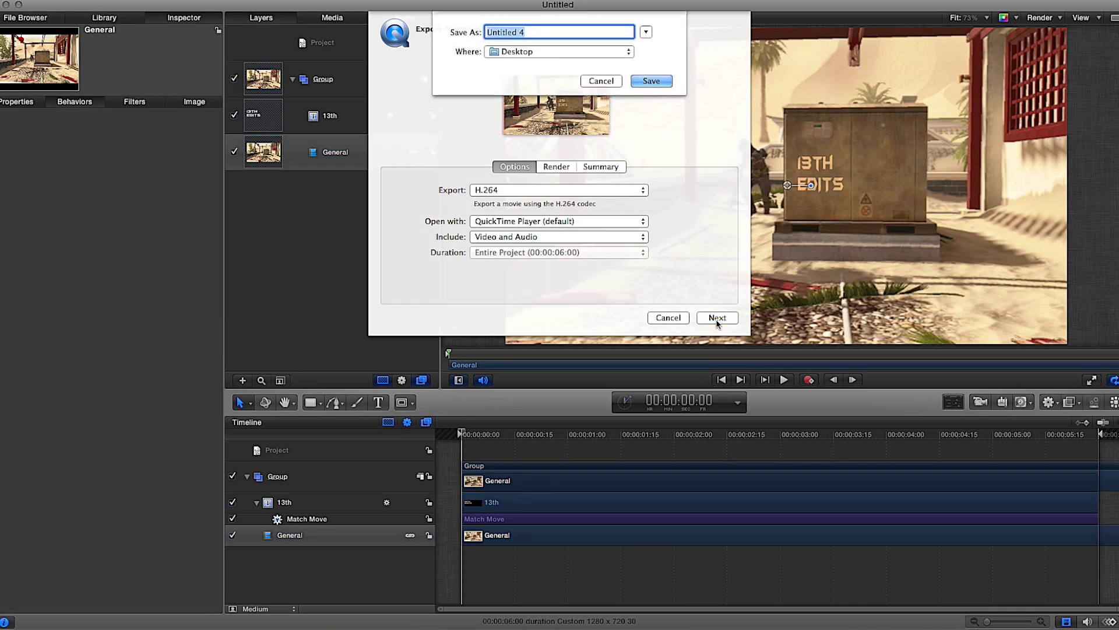
left_click(649, 83)
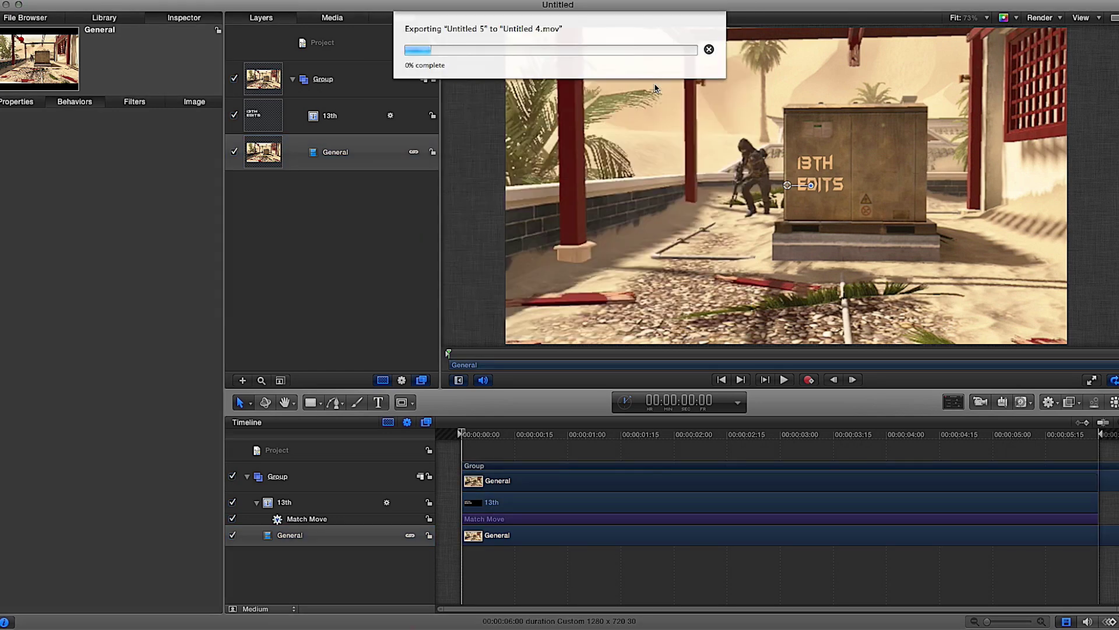